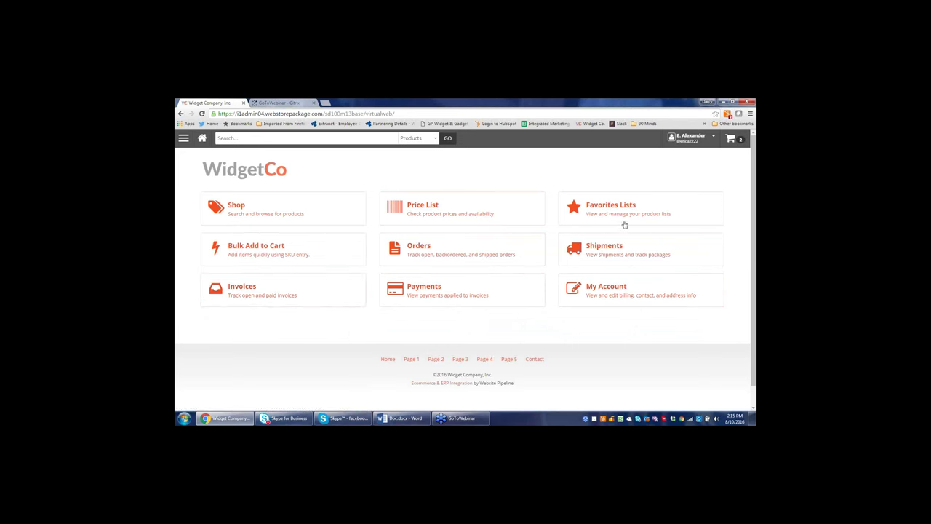
# - Open the shopping cart for editing and proceed to checkout with the two HON 2-drawer file cabinets
pyautogui.click(731, 140)
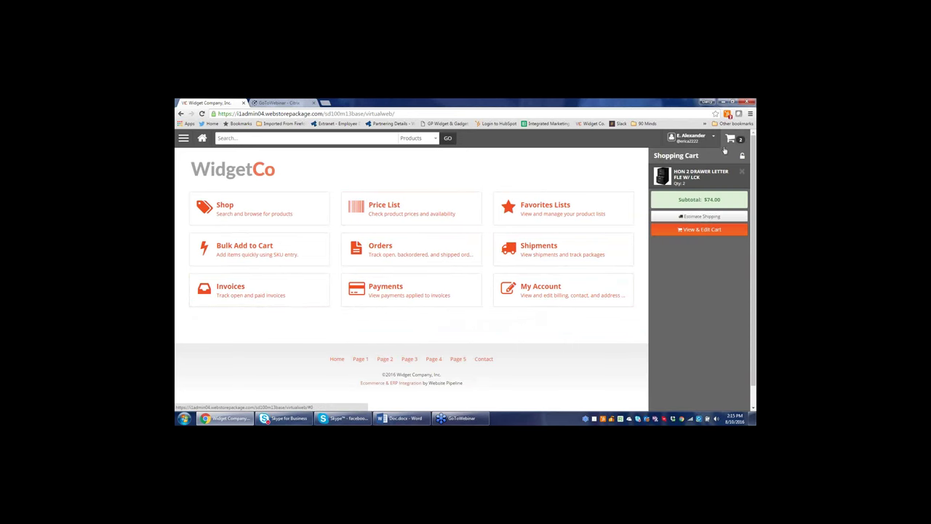
pyautogui.click(692, 230)
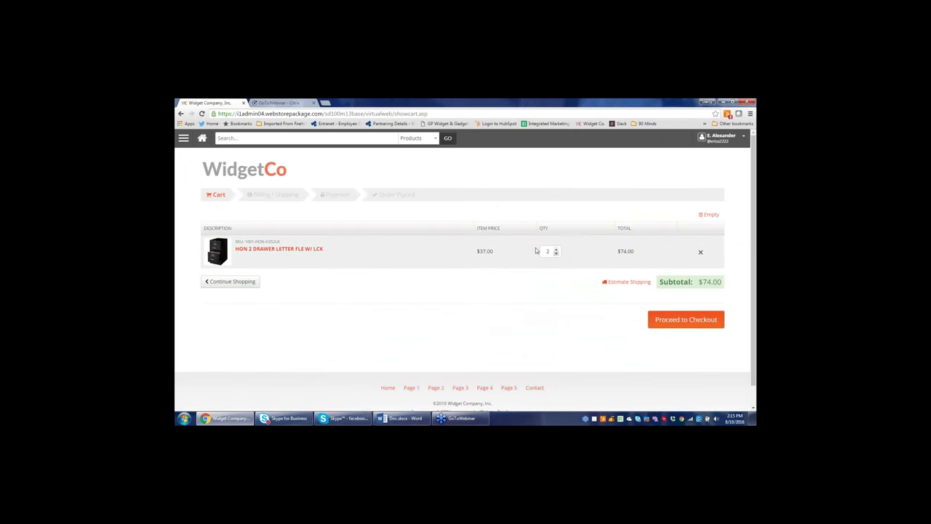
pyautogui.click(671, 327)
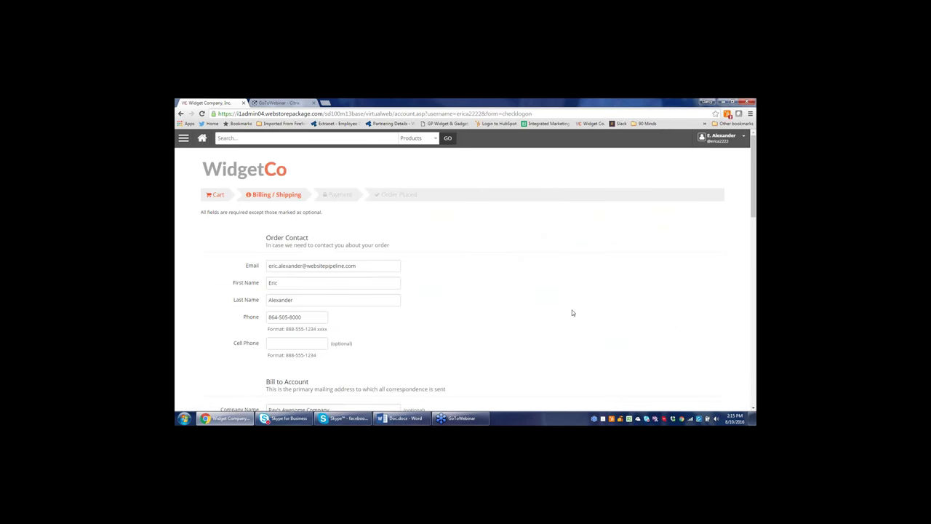
# - Go through the order contact, billing and shipping details, save them as filled in, and proceed to payment
pyautogui.scroll(-5, 580, 313)
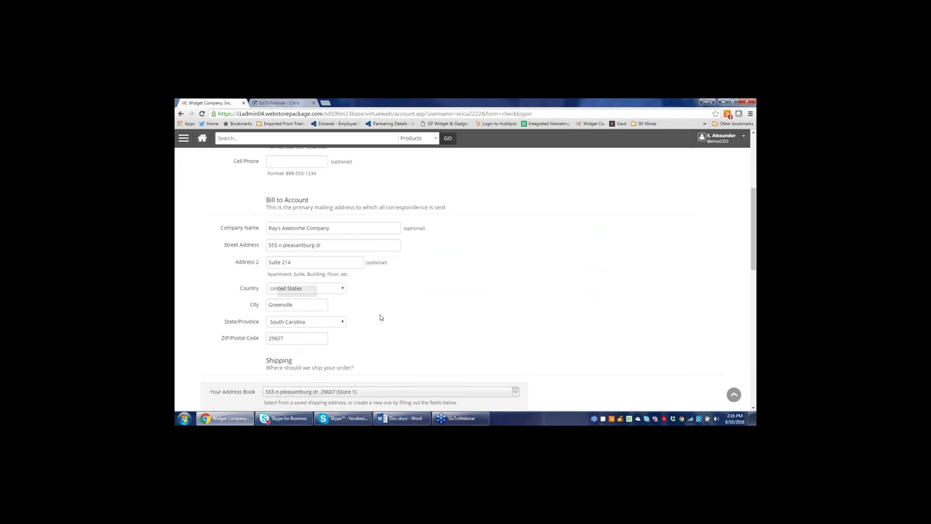
pyautogui.scroll(-8, 526, 294)
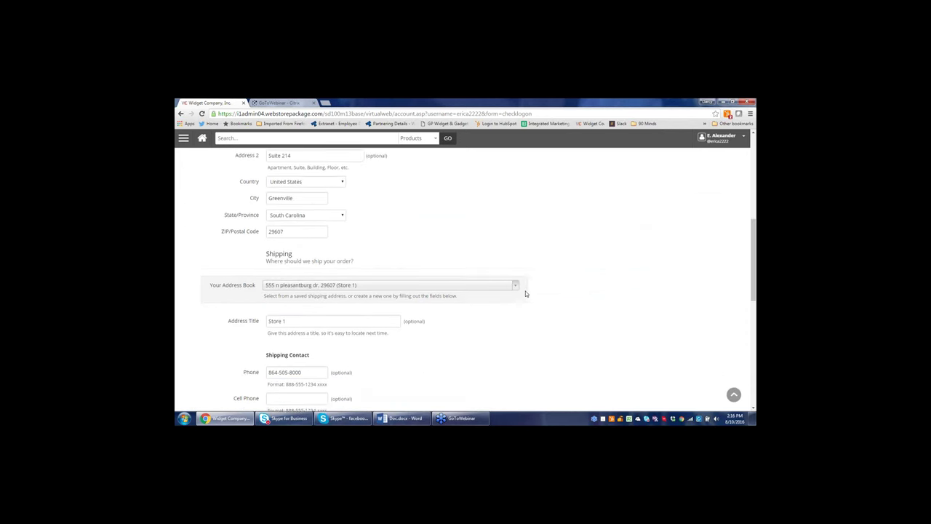
pyautogui.scroll(-3, 526, 294)
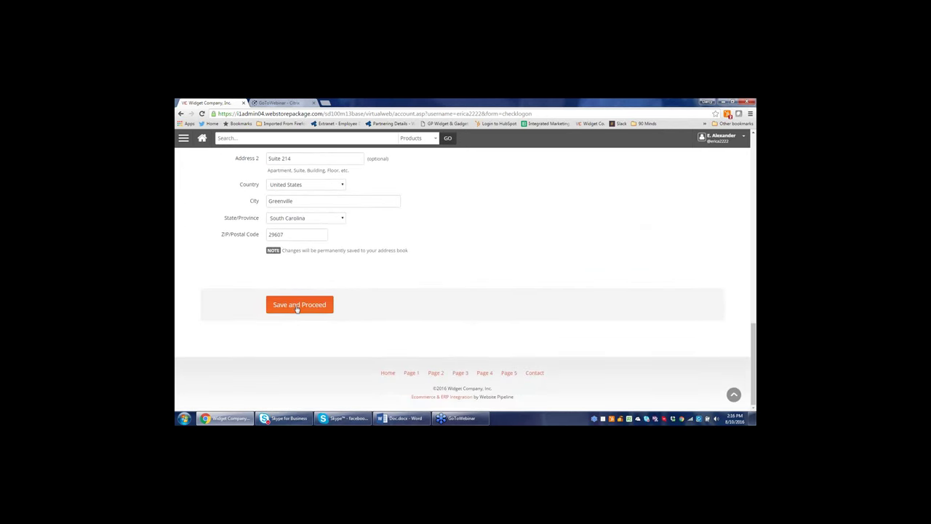
pyautogui.click(296, 306)
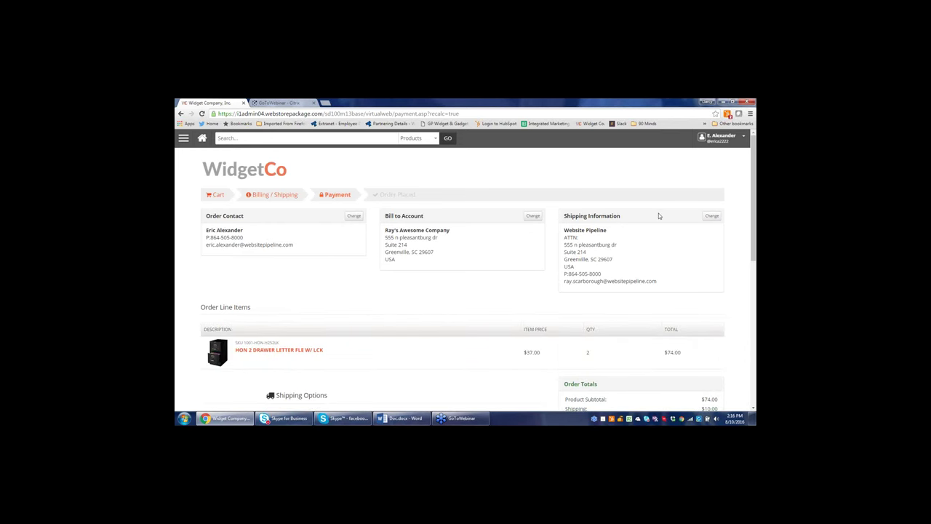
# - Set the payment method to Invoice, enter the PO number, and place the order with Local Pickup shipping
pyautogui.scroll(-1, 662, 247)
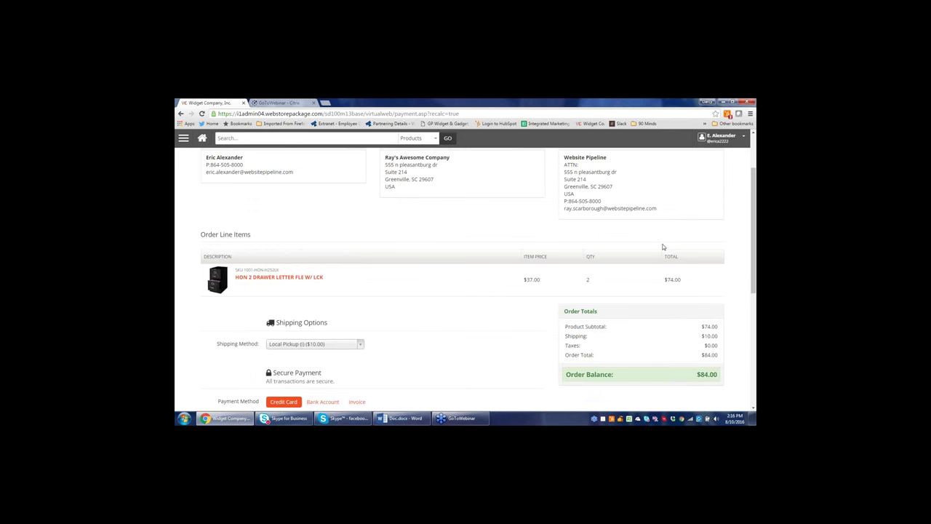
pyautogui.scroll(-1, 663, 248)
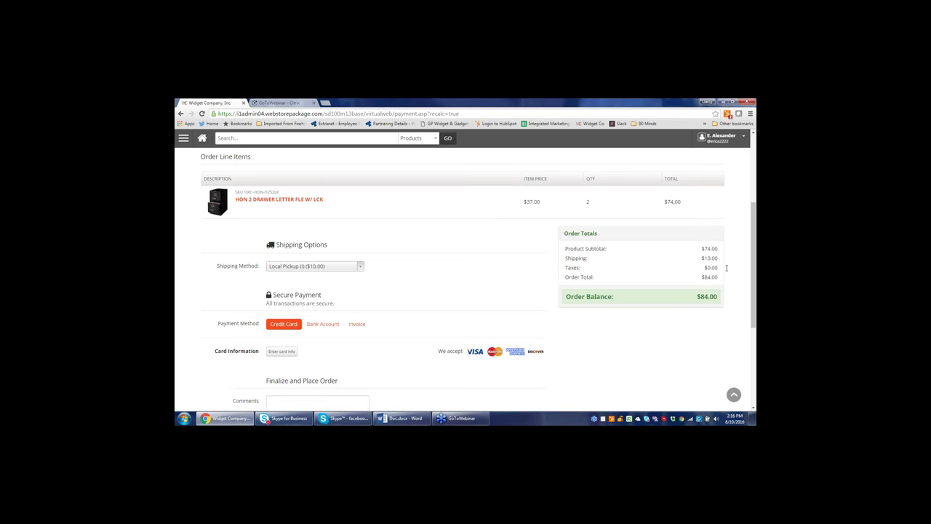
pyautogui.scroll(-1, 726, 269)
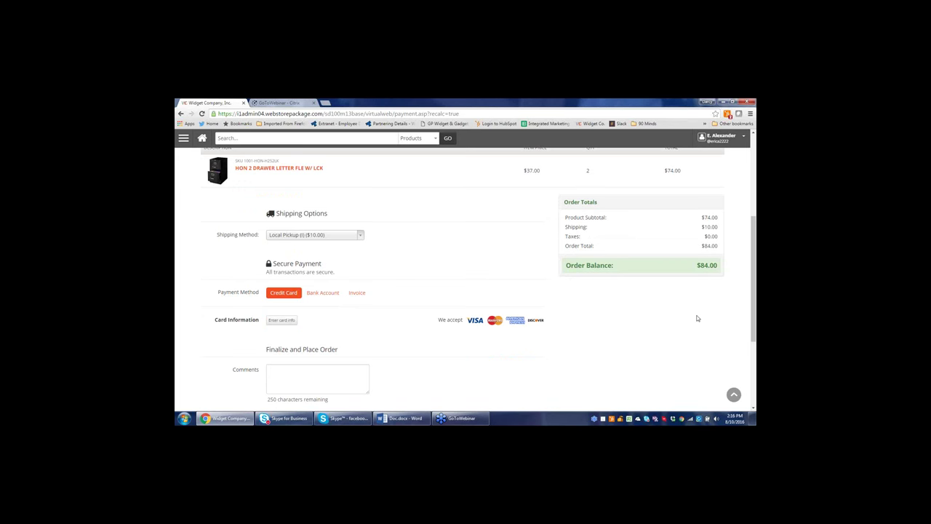
pyautogui.scroll(-1, 697, 318)
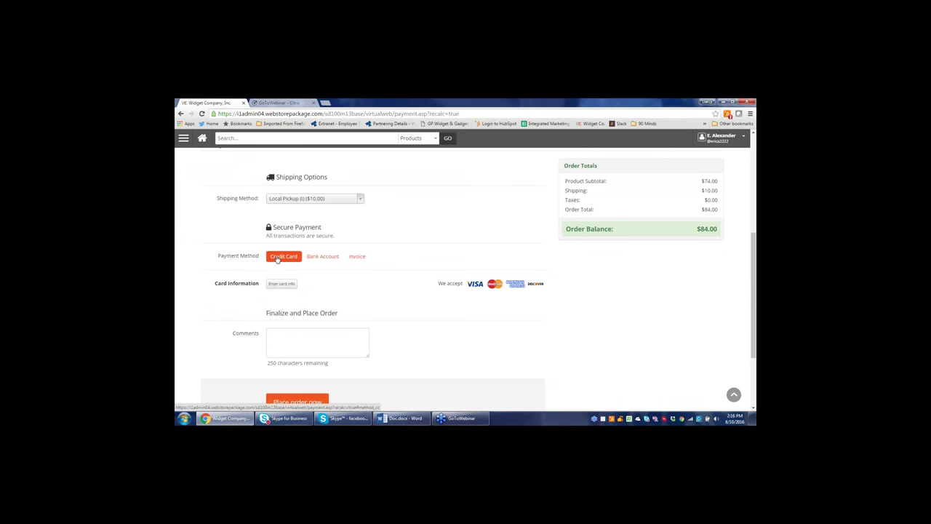
pyautogui.click(357, 256)
pyautogui.click(305, 292)
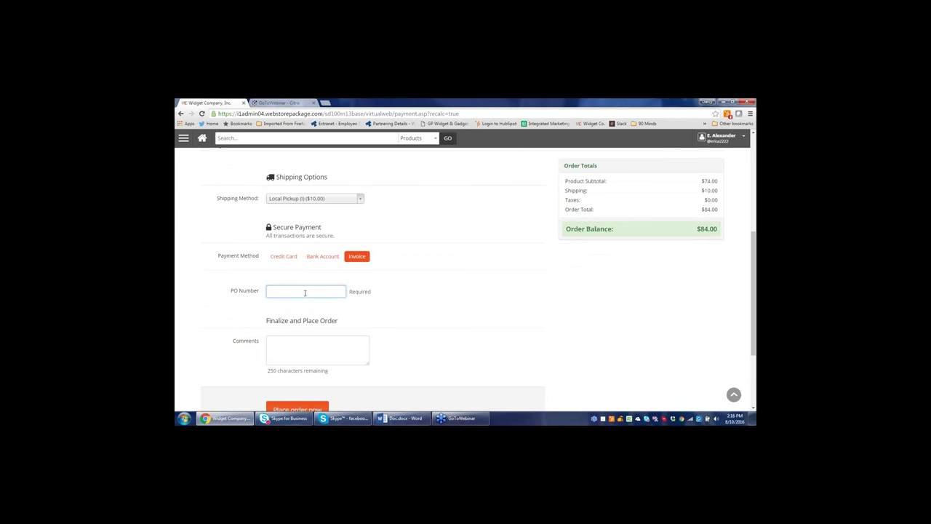
pyautogui.write('SUMMIT 4')
pyautogui.press('Tab')
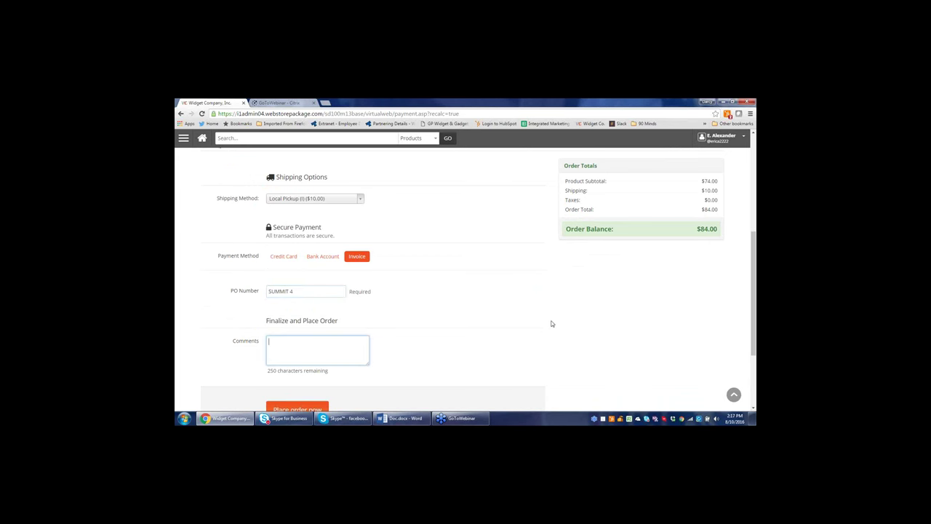
pyautogui.scroll(-1, 553, 323)
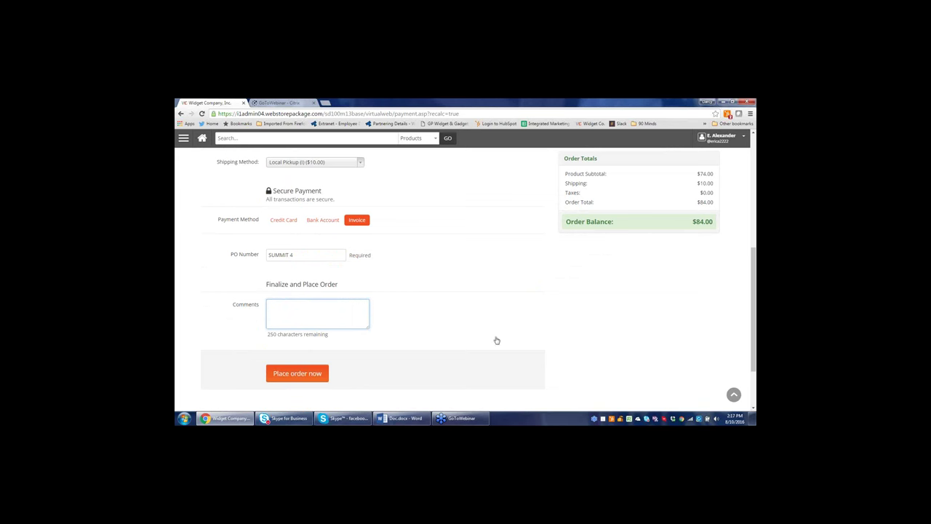
pyautogui.click(294, 374)
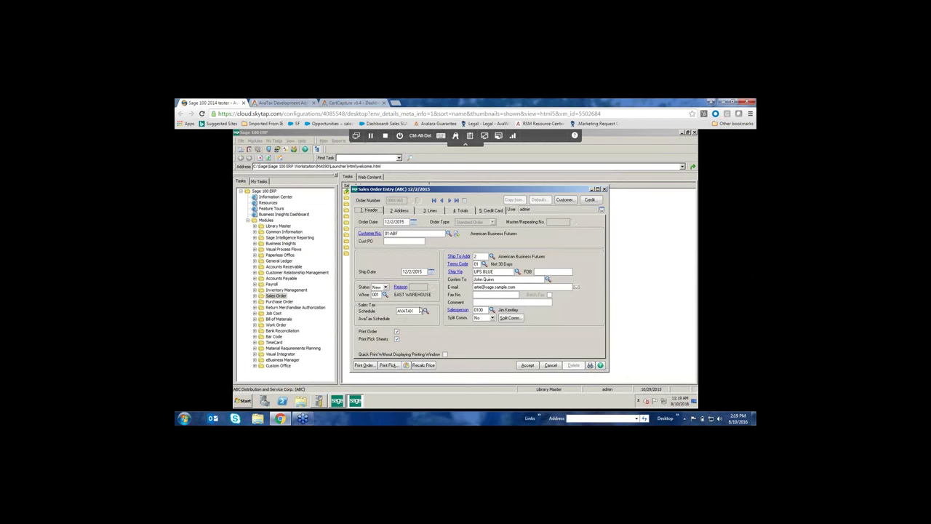
# - In Sage 100 ERP's sales order, shorten the ship-to street line, clear the ZIP code, and validate the ship-to address
pyautogui.click(395, 211)
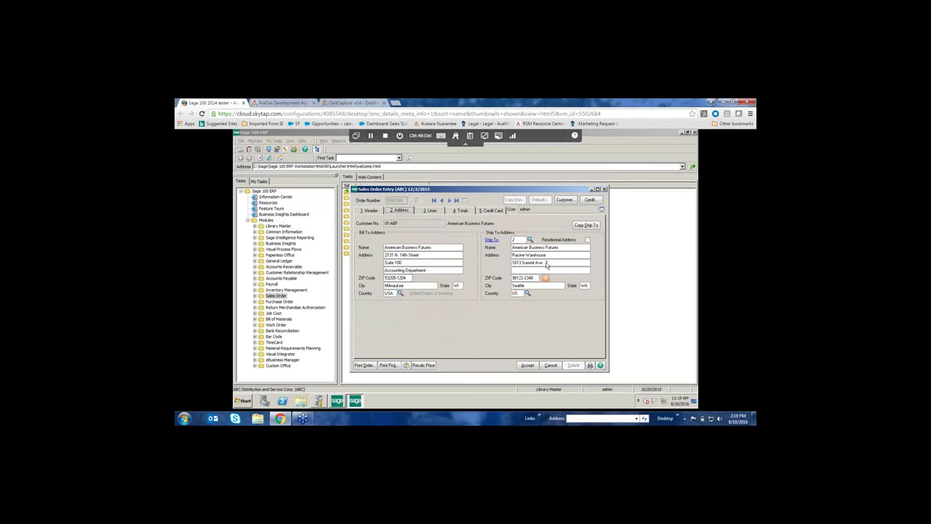
pyautogui.click(546, 266)
pyautogui.press('BackSpace')
pyautogui.press('BackSpace')
pyautogui.press('BackSpace')
pyautogui.press('BackSpace')
pyautogui.press('BackSpace')
pyautogui.press('BackSpace')
pyautogui.press('BackSpace')
pyautogui.press('BackSpace')
pyautogui.press('BackSpace')
pyautogui.press('BackSpace')
pyautogui.press('BackSpace')
pyautogui.press('BackSpace')
pyautogui.press('BackSpace')
pyautogui.hotkey('ctrl', 'z')
pyautogui.click(545, 279)
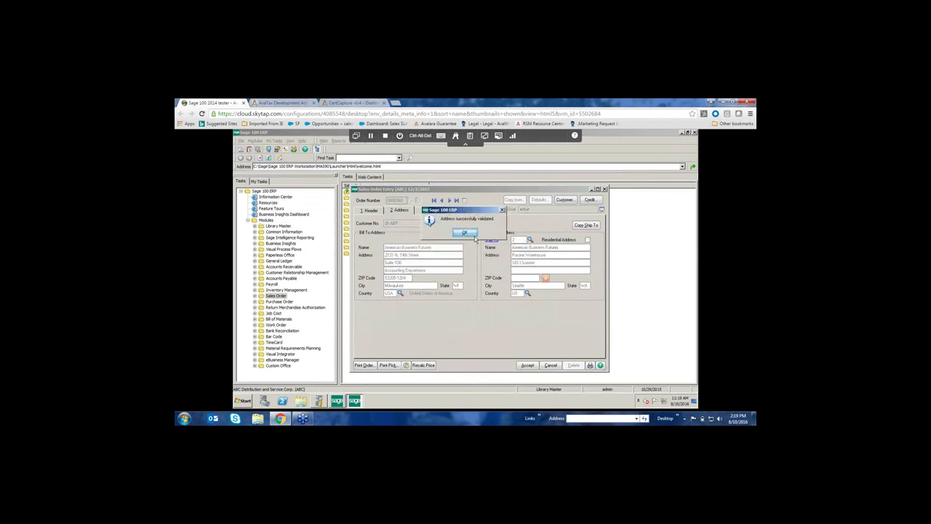
pyautogui.click(473, 236)
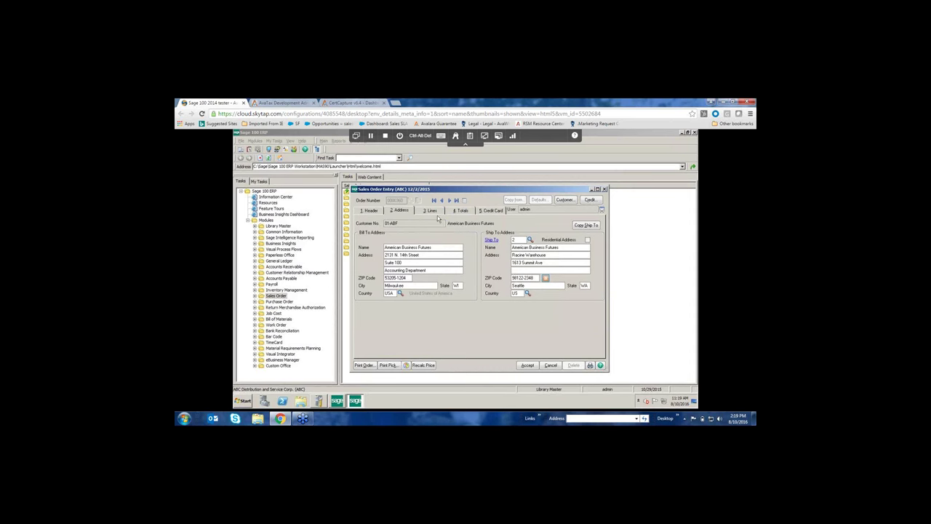
# - Set the ordered quantity of item 1001-HON-H252 to 10 and show the sales order's totals
pyautogui.click(433, 211)
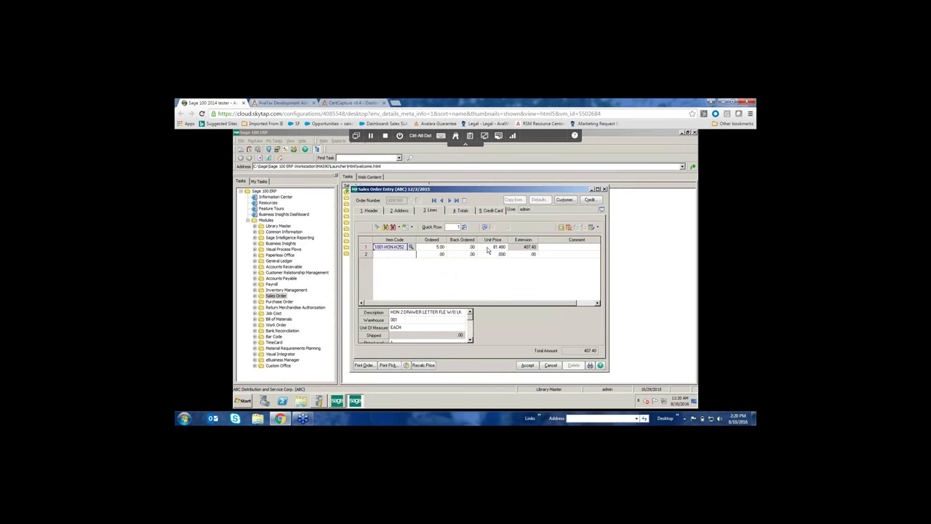
pyautogui.click(430, 250)
pyautogui.doubleClick(431, 248)
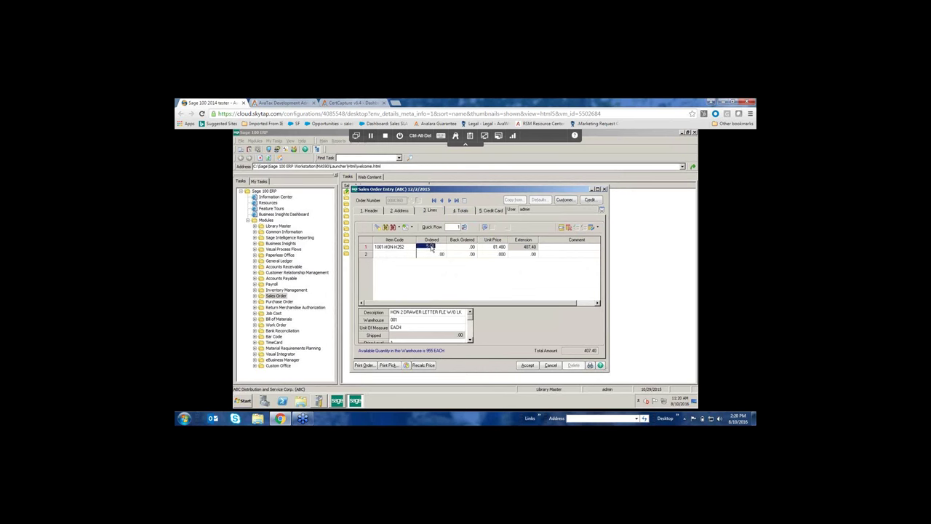
pyautogui.write('100')
pyautogui.press('Tab')
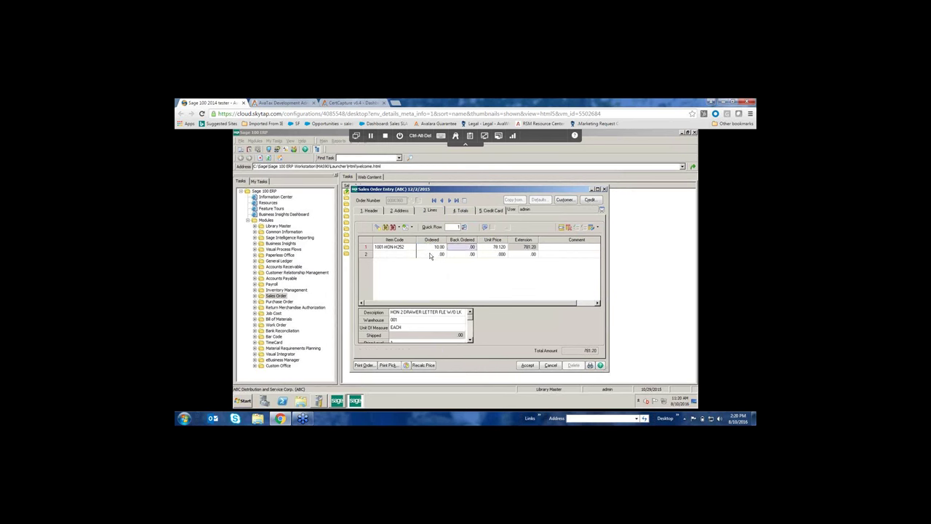
pyautogui.click(462, 212)
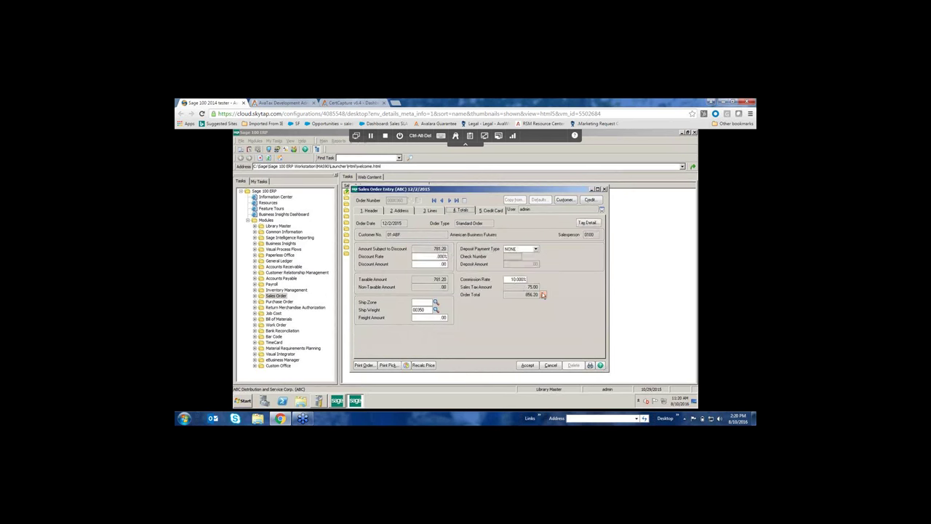
# - Switch to AvaTax, expand all tax lines of the first listed transaction, and open the CertCapture dashboard
pyautogui.click(292, 106)
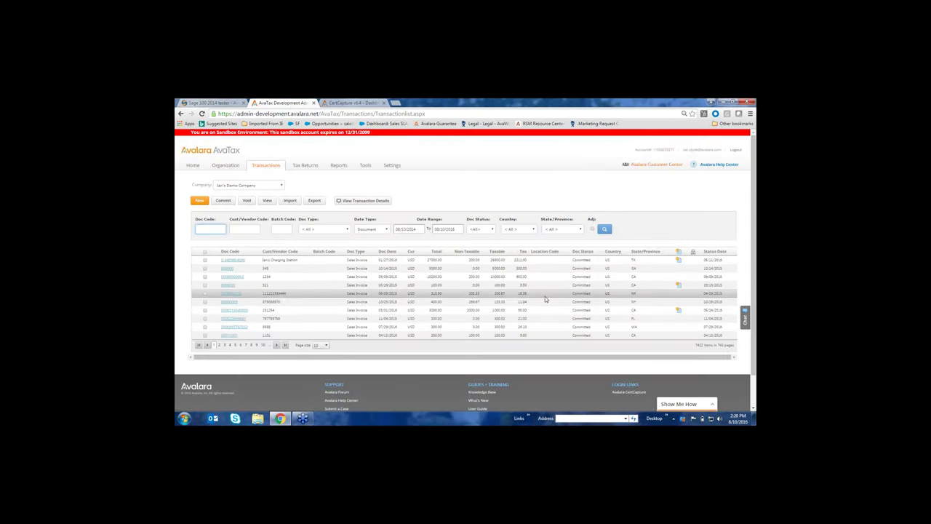
pyautogui.click(235, 260)
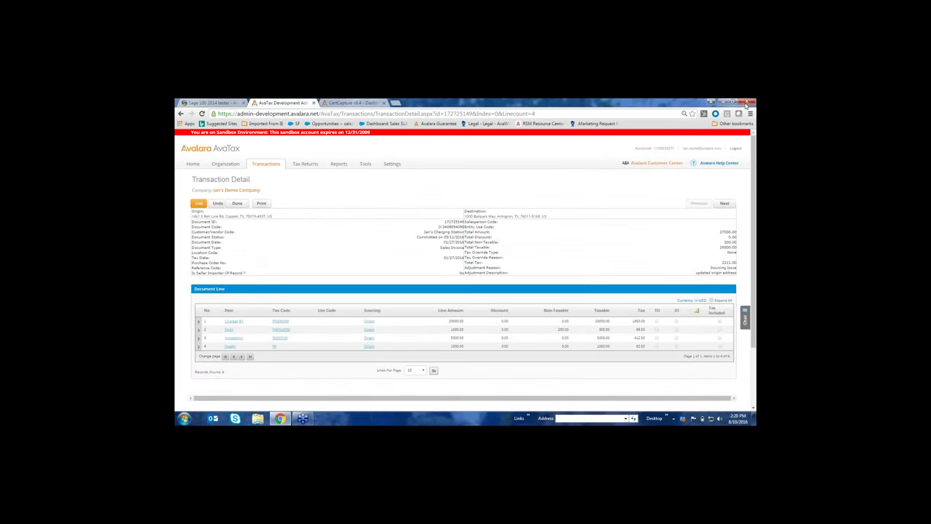
pyautogui.click(711, 299)
pyautogui.scroll(-3, 560, 279)
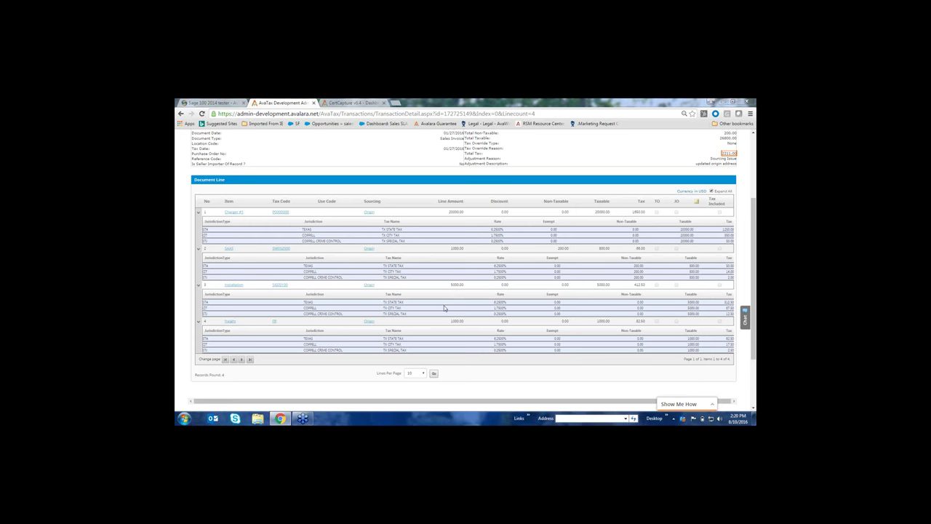
pyautogui.click(352, 103)
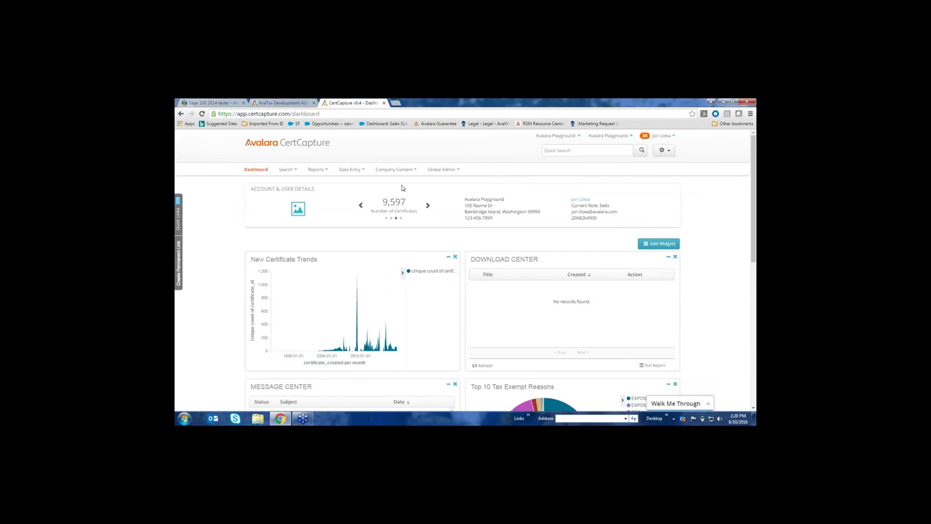
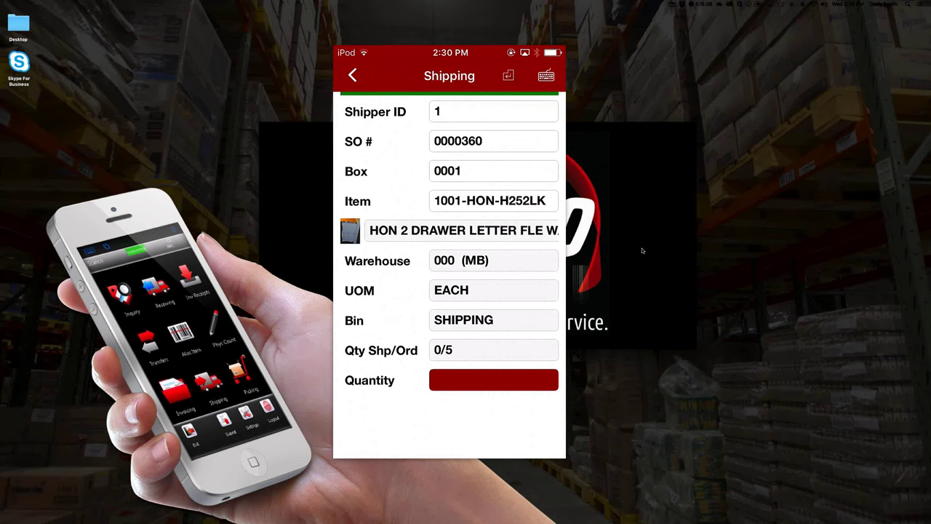
# - In the mobile Shipping form, enter a quantity of 3 for item 1001-HON-H252LK in box 0001
pyautogui.write('3')
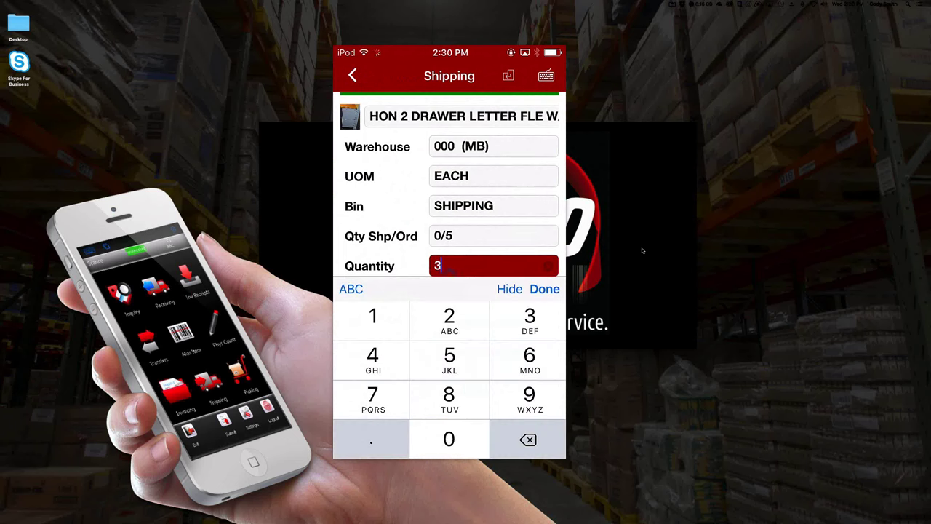
pyautogui.press('Return')
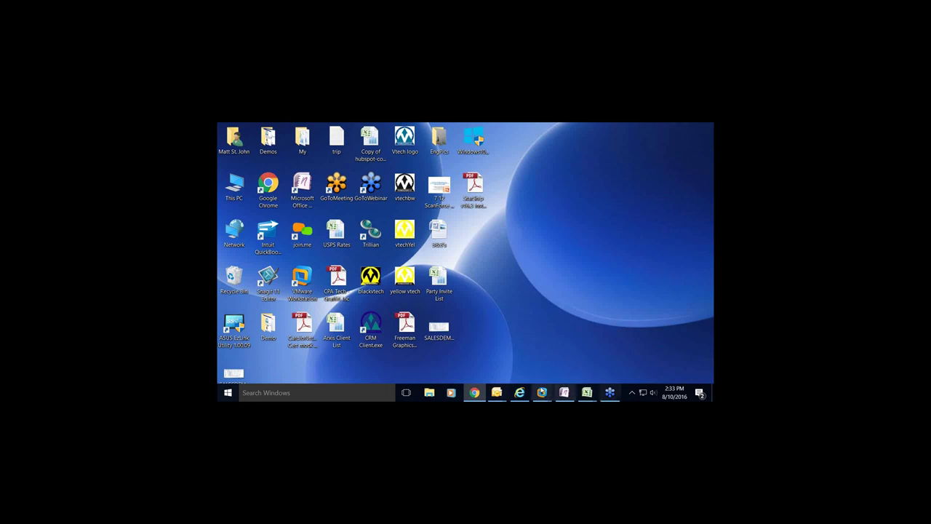
# - Switch to the Demo_APS virtual machine in full screen and load the sales order in Shipping Data Entry
pyautogui.moveTo(542, 393)
pyautogui.click(531, 312)
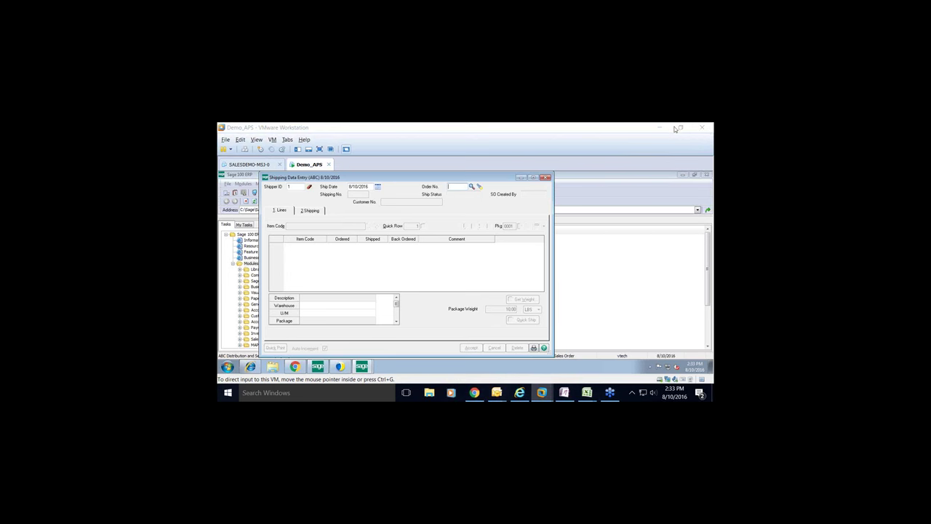
pyautogui.click(320, 150)
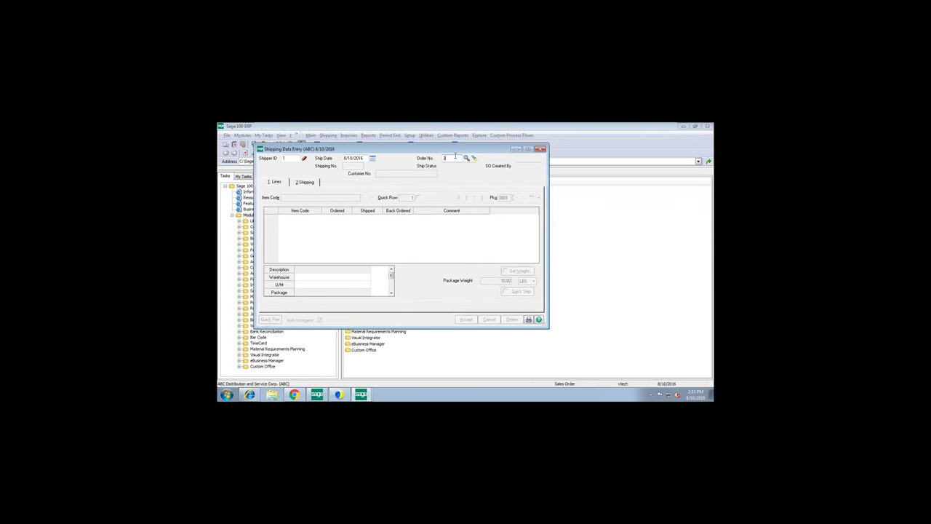
pyautogui.press('Tab')
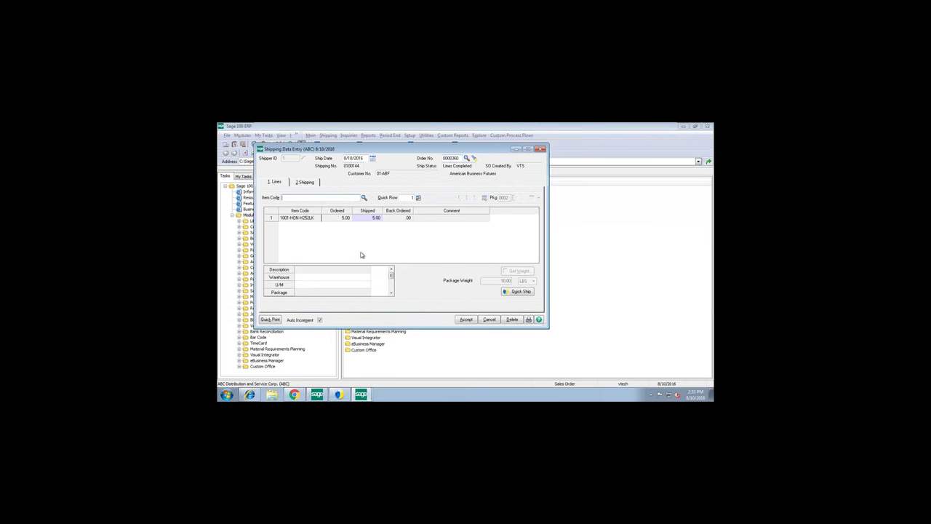
# - Check the order's shipping details and shipped lines, and accept the shipping entry
pyautogui.click(305, 182)
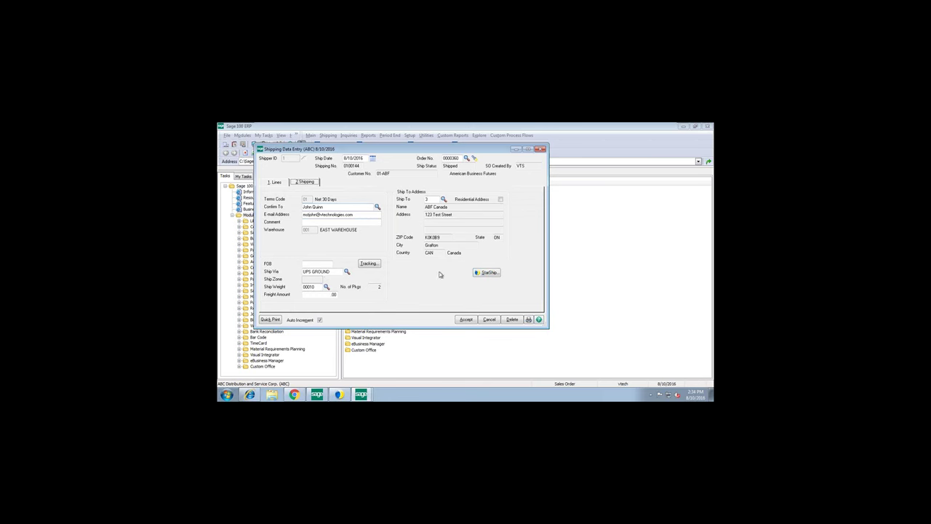
pyautogui.click(276, 182)
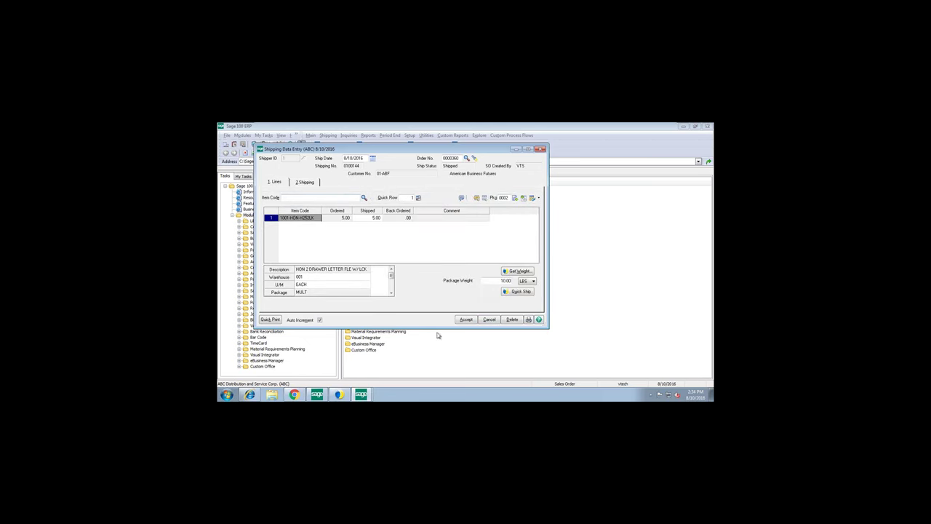
pyautogui.hotkey('alt', 'a')
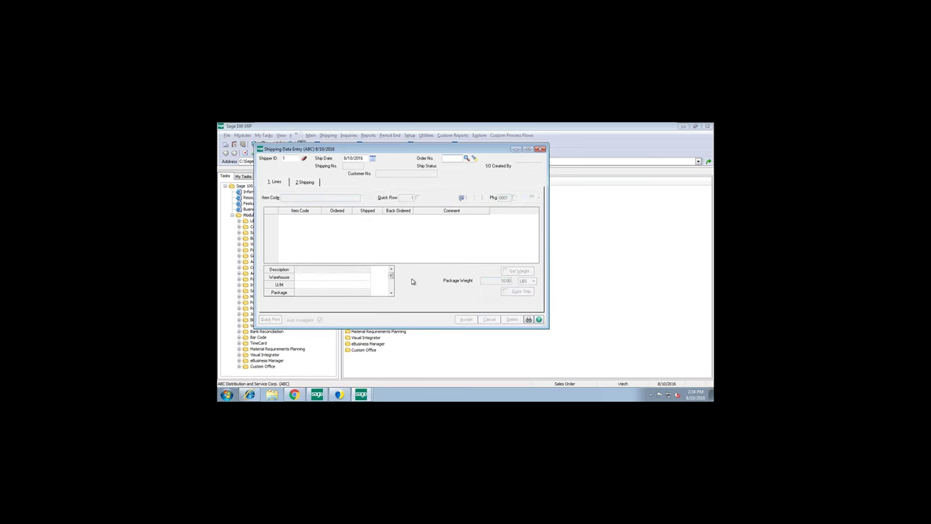
# - Minimise Shipping Data Entry, switch to StarShip, fit its window to the desktop, and load the shipped order's Sage 100 invoice
pyautogui.click(516, 150)
pyautogui.click(344, 397)
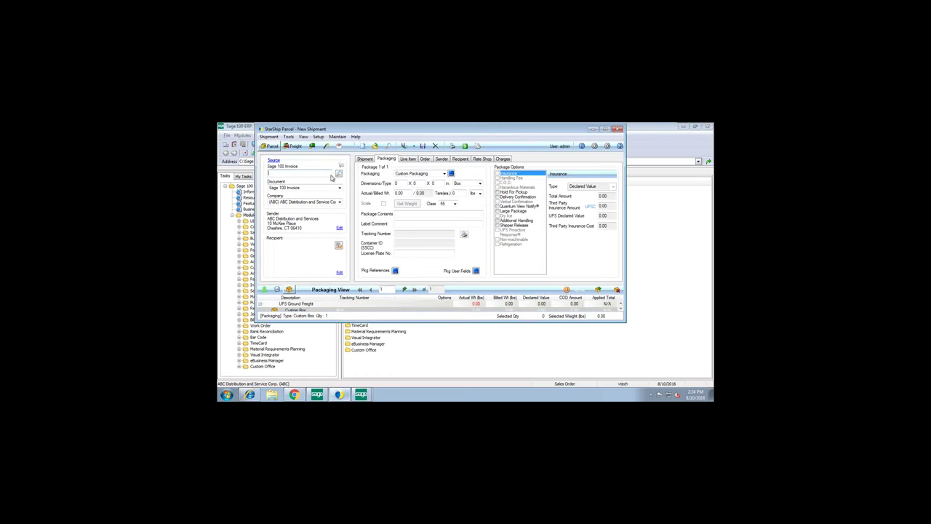
pyautogui.moveTo(371, 132)
pyautogui.mouseDown()
pyautogui.moveTo(372, 149)
pyautogui.moveTo(360, 138)
pyautogui.mouseUp()
pyautogui.moveTo(624, 334); pyautogui.dragTo(633, 373)
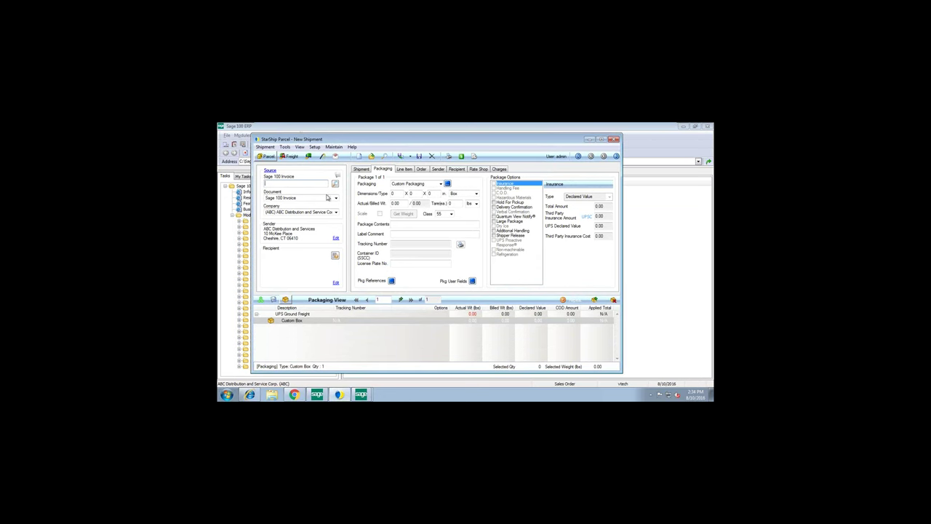
pyautogui.moveTo(315, 142); pyautogui.dragTo(320, 138)
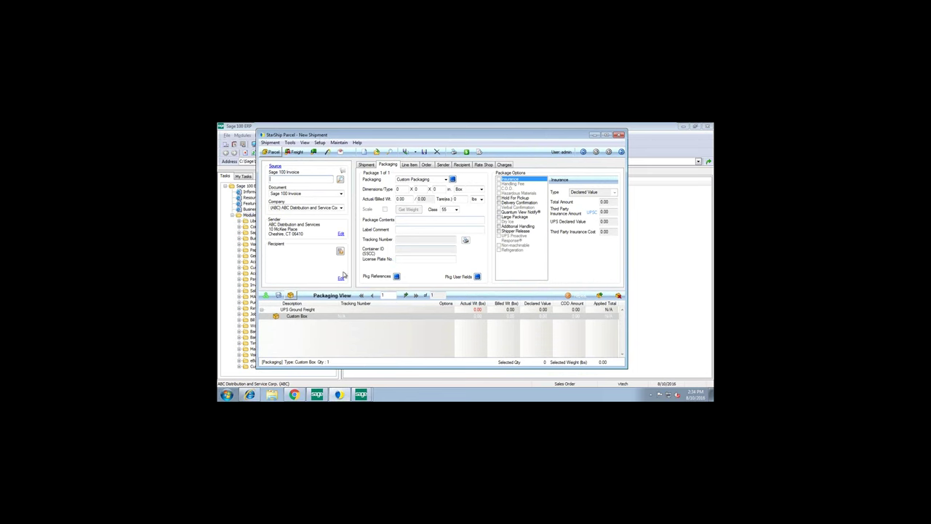
pyautogui.click(312, 179)
pyautogui.press('Return')
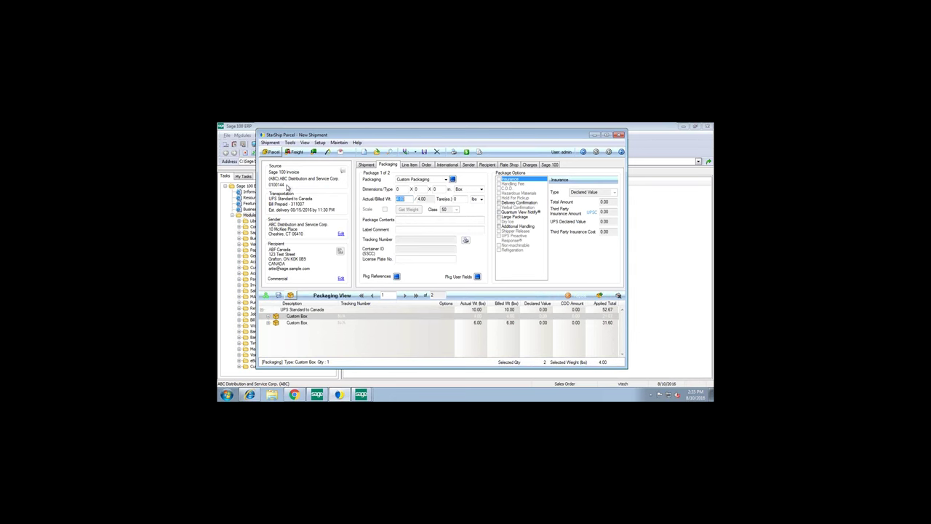
# - Review the shipment's transportation details and available carriers, and expand both packages to see their contents
pyautogui.click(367, 167)
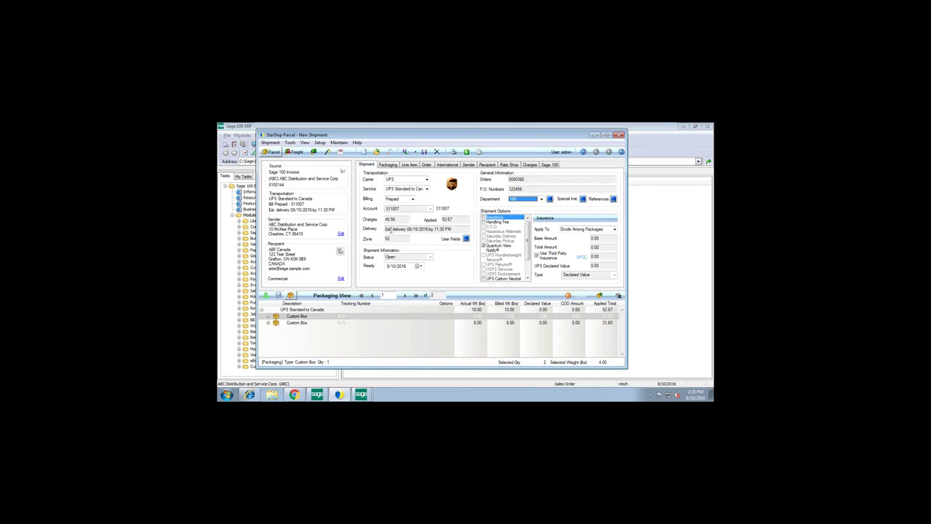
pyautogui.click(427, 179)
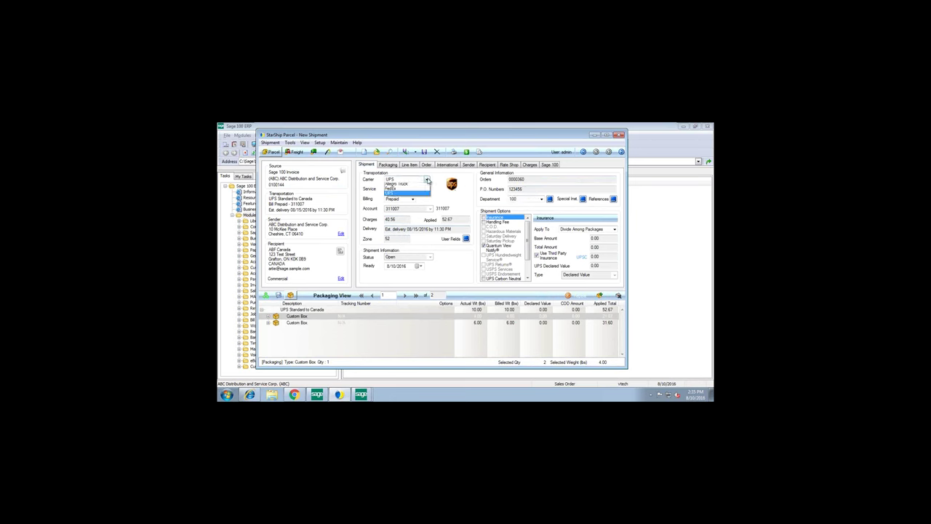
pyautogui.click(404, 200)
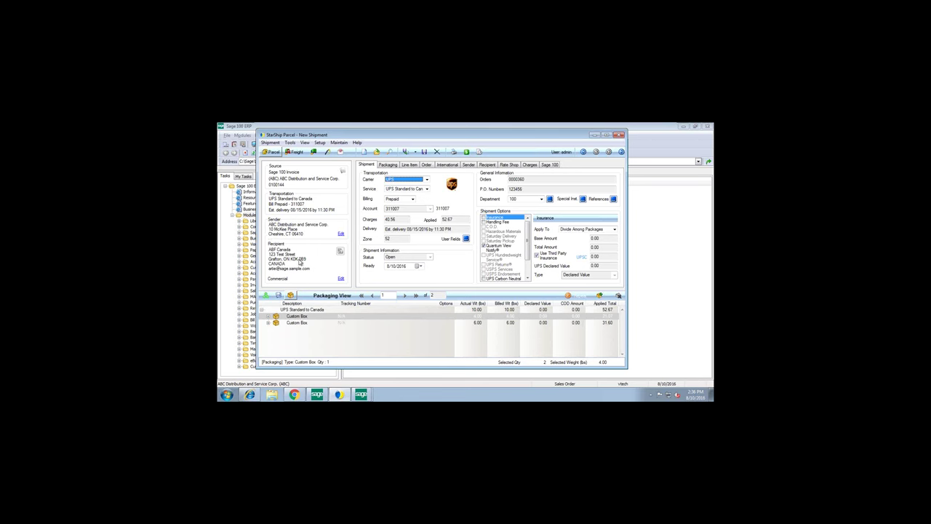
pyautogui.click(263, 311)
pyautogui.click(264, 312)
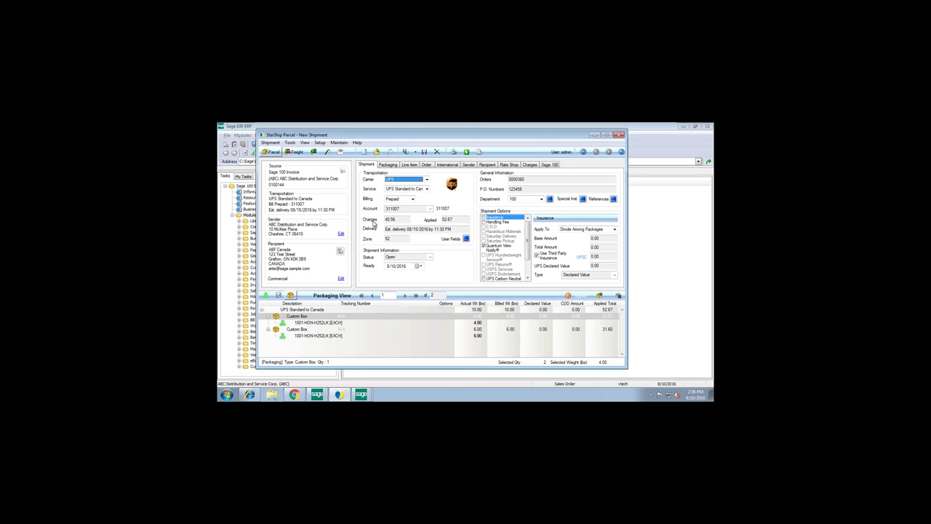
# - Set the packaging of package 1 to Medium Box
pyautogui.click(386, 166)
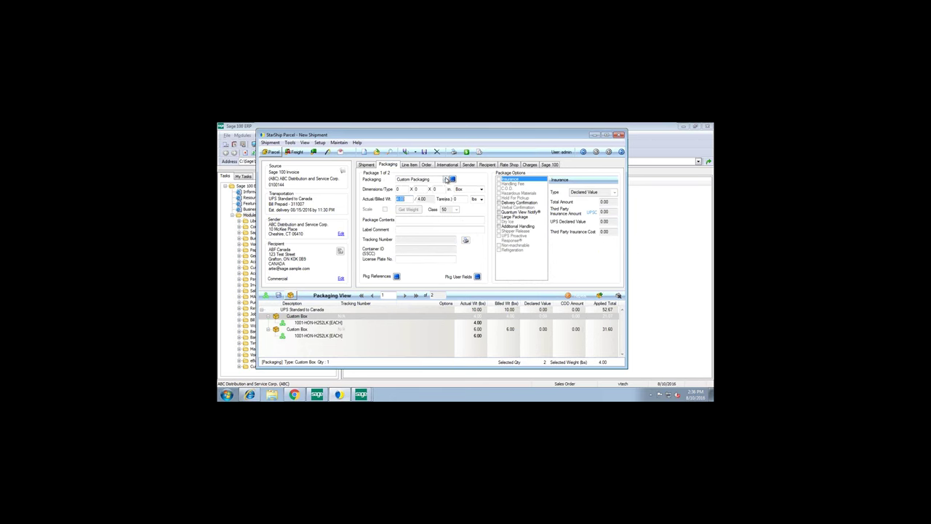
pyautogui.click(446, 179)
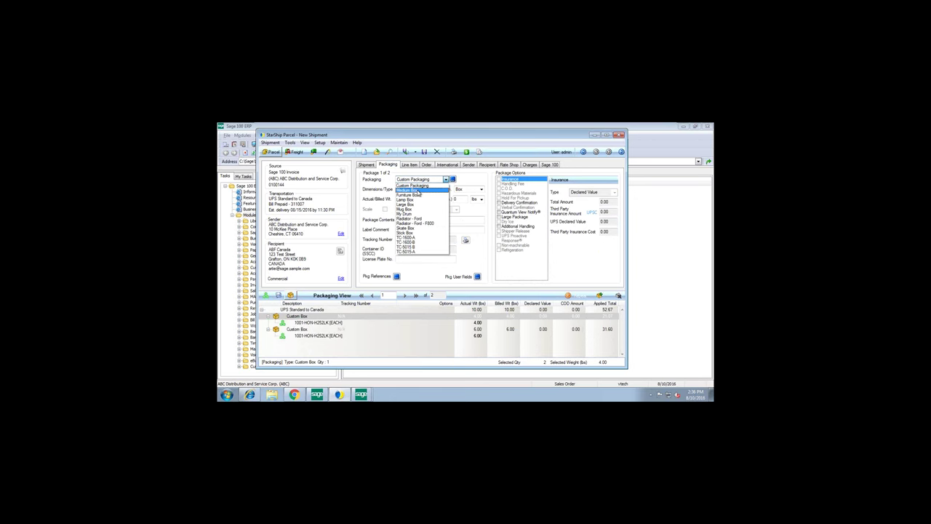
pyautogui.click(414, 190)
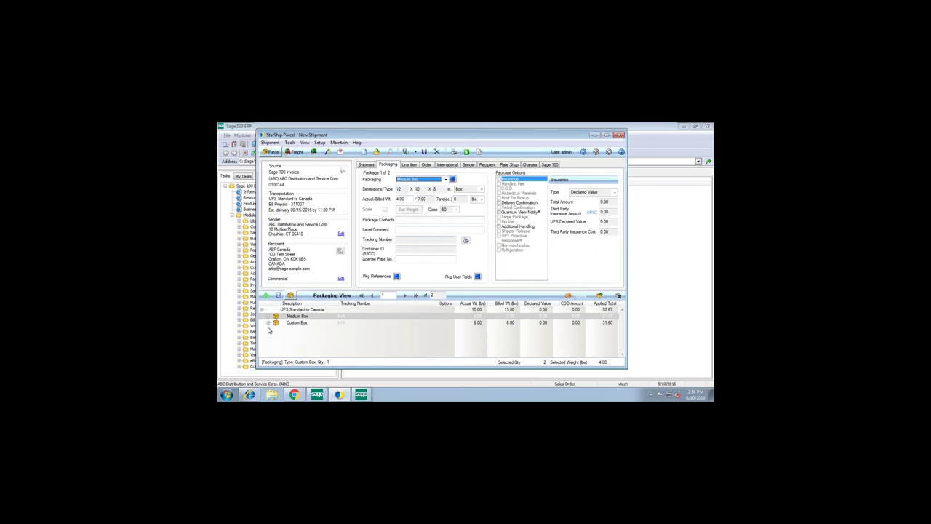
# - Review the shipment's international details and the commodity information of item 1001-HON-H252LK in the medium box
pyautogui.click(448, 164)
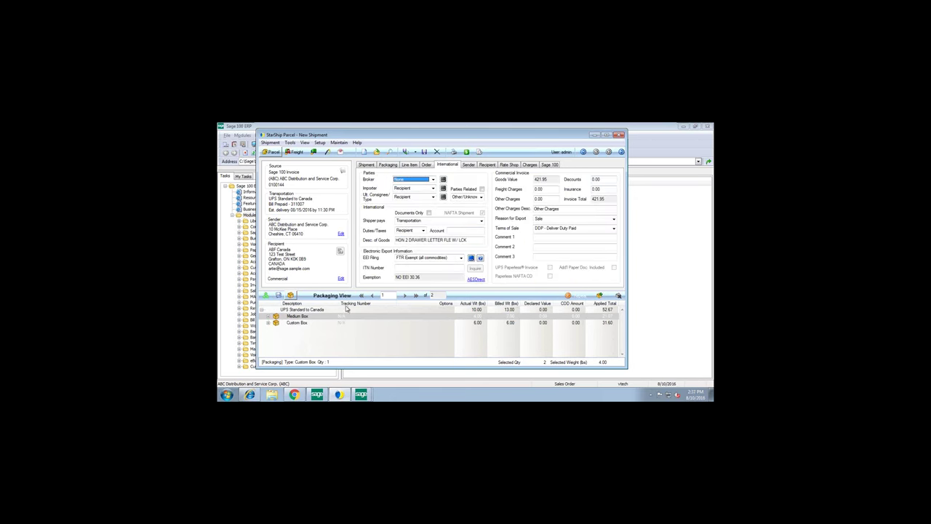
pyautogui.click(268, 317)
pyautogui.click(313, 322)
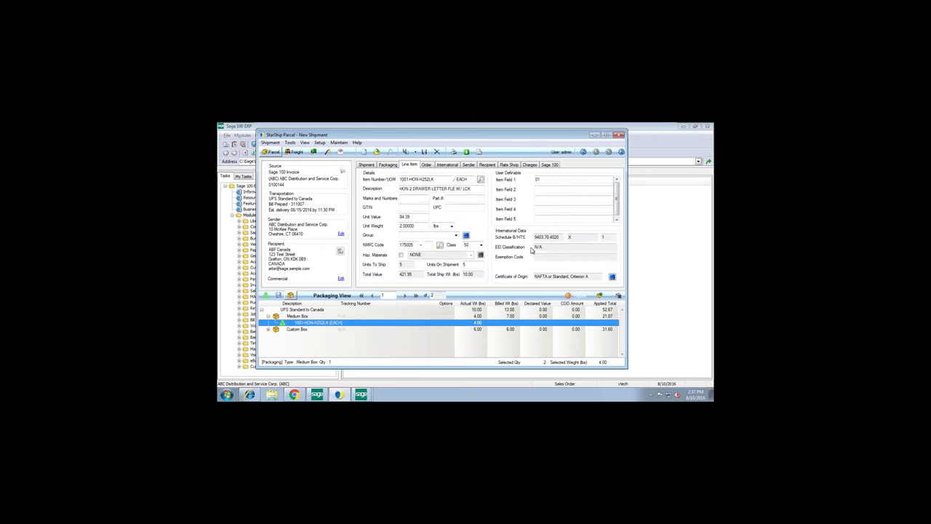
pyautogui.click(502, 225)
pyautogui.doubleClick(501, 226)
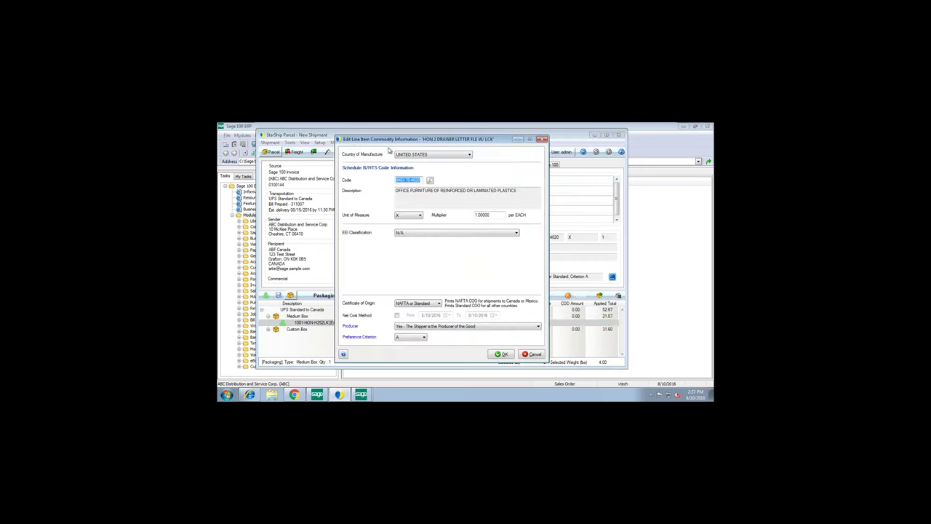
pyautogui.click(429, 180)
pyautogui.click(540, 334)
pyautogui.click(501, 354)
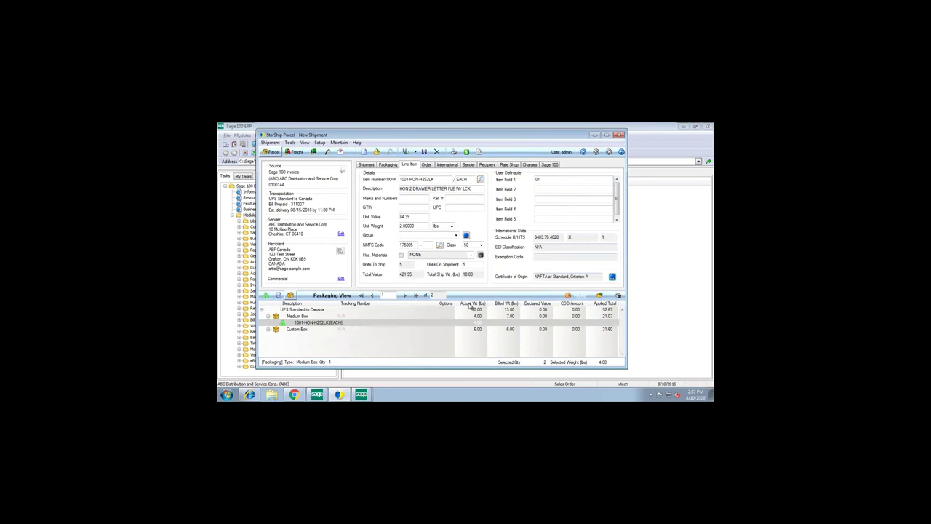
# - Rate shop the shipment across all carriers with the scenario set to None, keeping Contract rates displayed
pyautogui.click(466, 152)
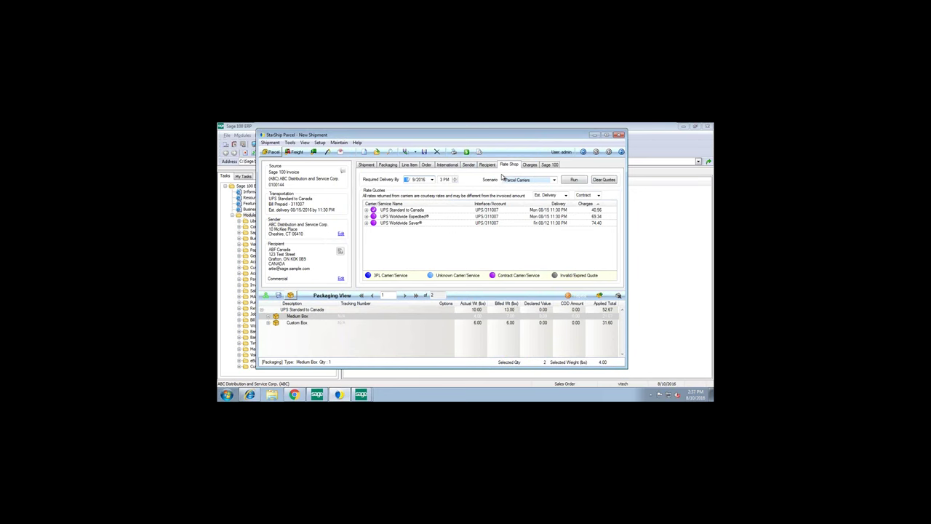
pyautogui.click(533, 180)
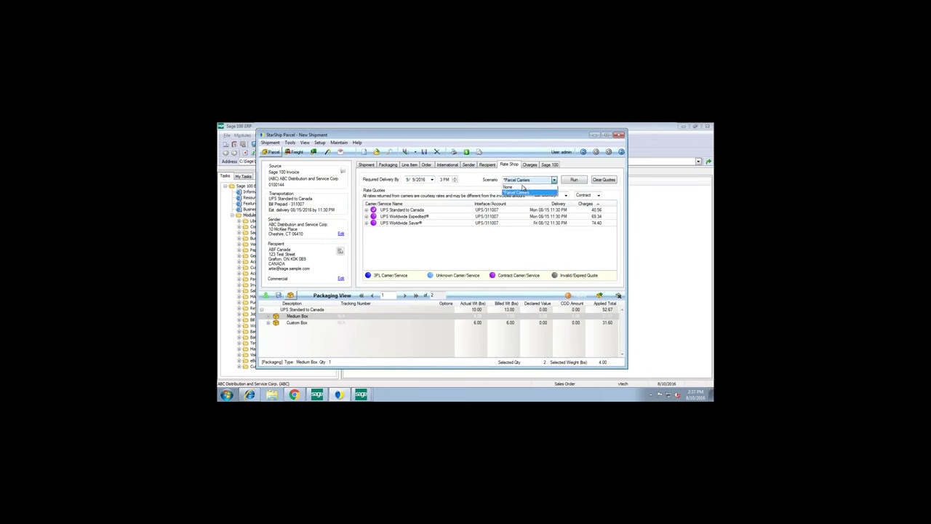
pyautogui.click(523, 188)
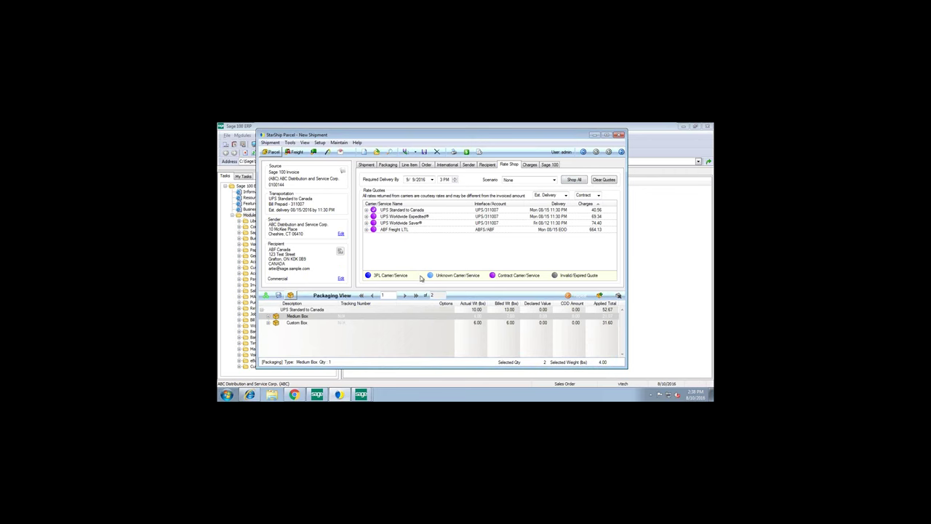
pyautogui.click(598, 194)
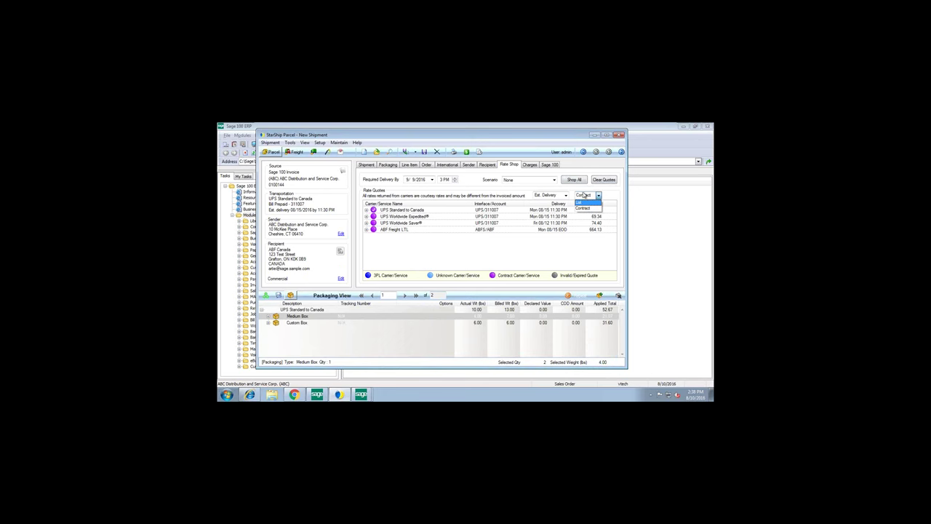
pyautogui.click(582, 208)
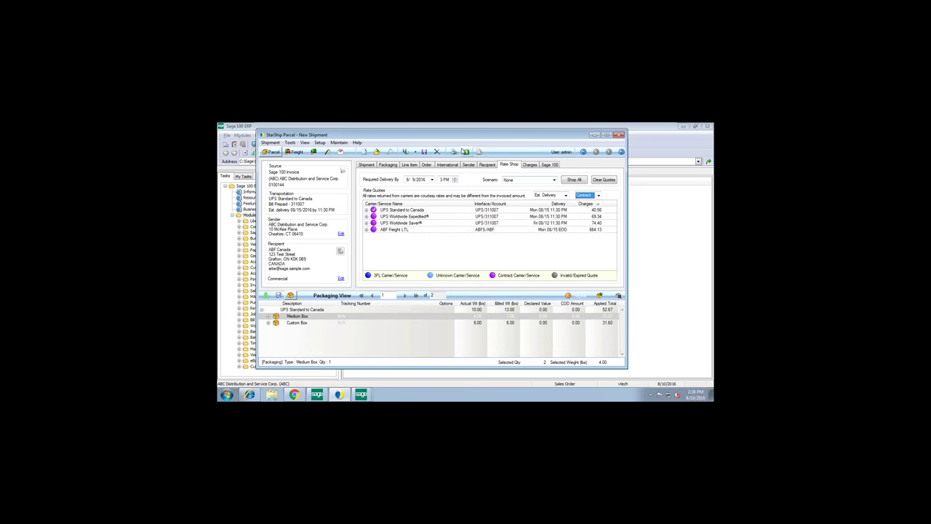
# - Try to ship and process the UPS Standard to Canada shipment
pyautogui.click(404, 153)
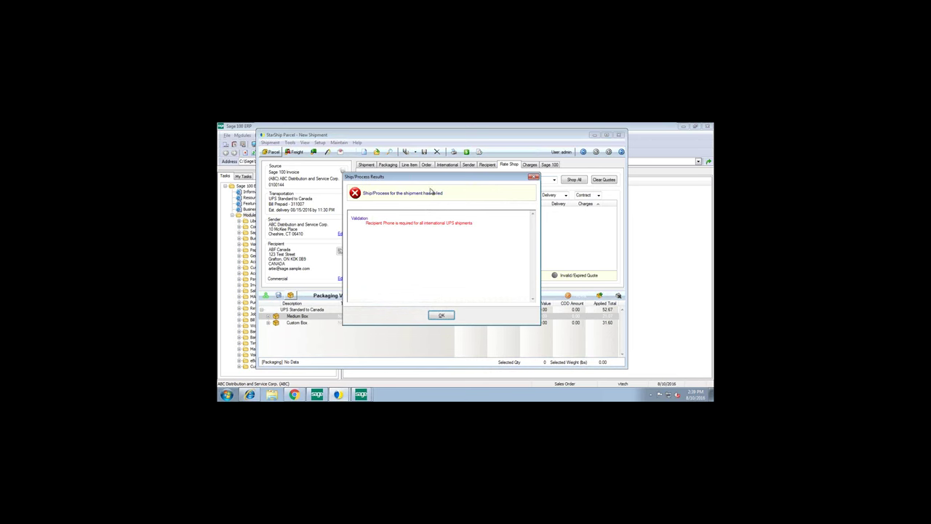
pyautogui.moveTo(429, 178); pyautogui.dragTo(434, 167)
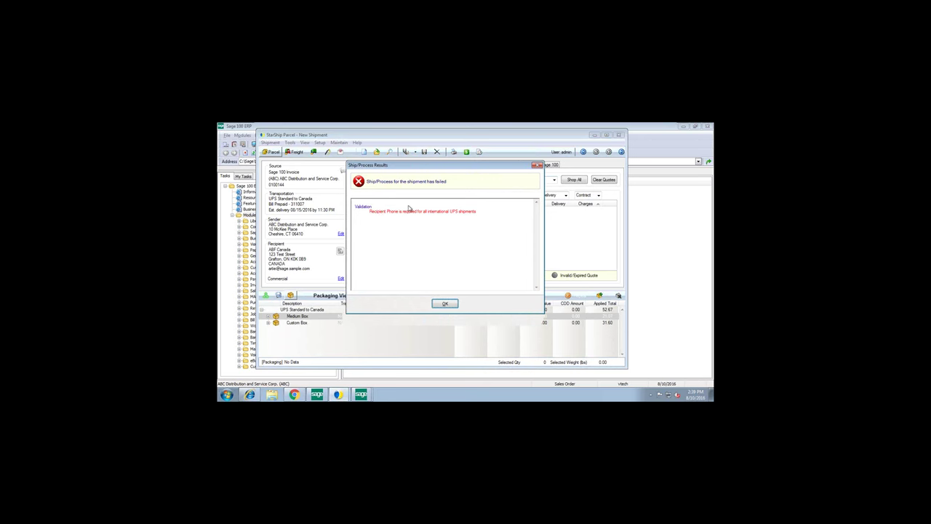
pyautogui.click(445, 303)
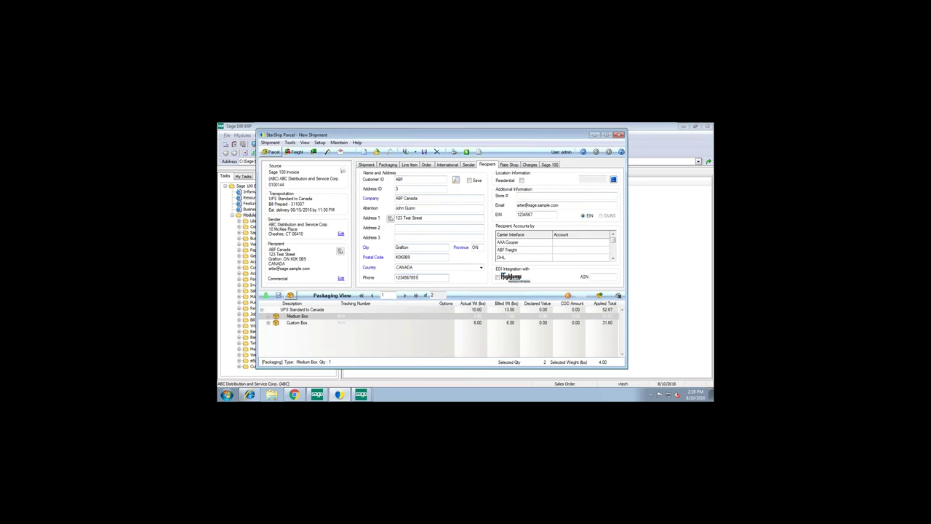
# - Enter the recipient's phone number and process the shipment
pyautogui.click(411, 247)
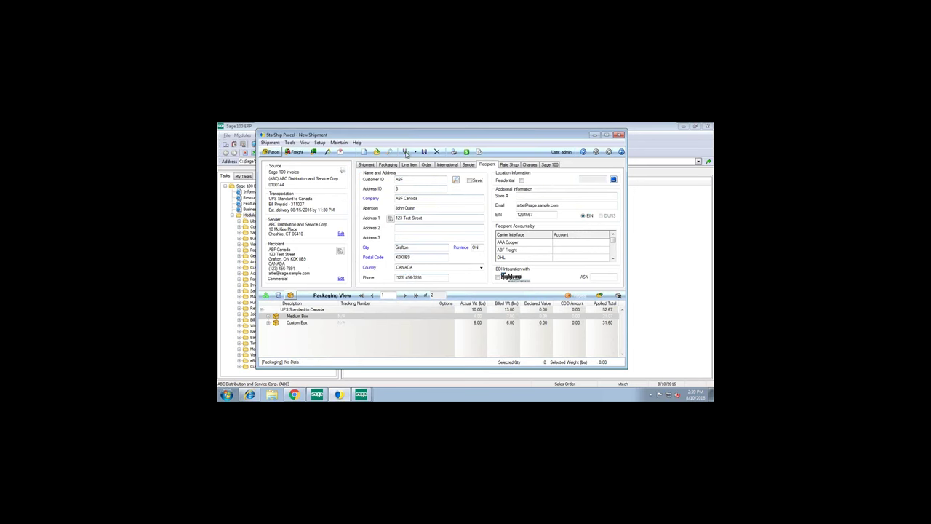
pyautogui.click(406, 152)
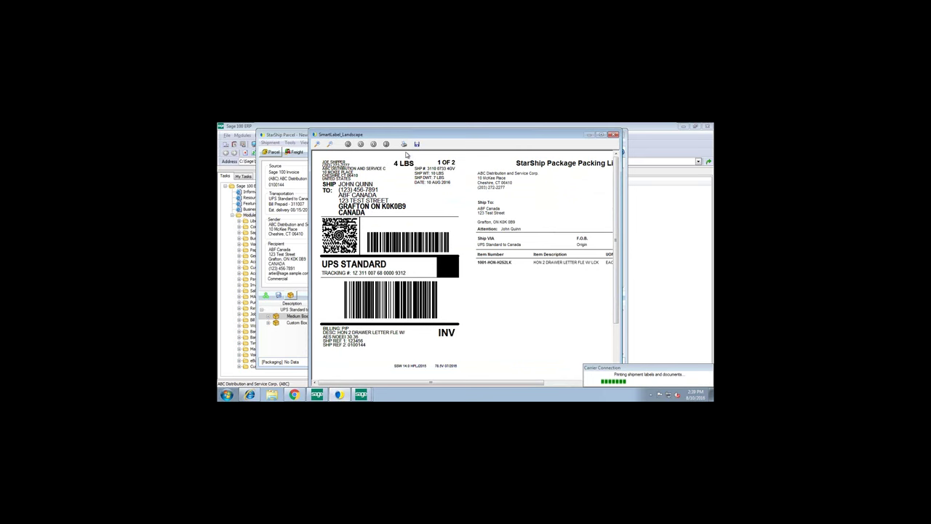
# - Look over the UPS labels and packing lists of both packages, and close each preview
pyautogui.moveTo(428, 135); pyautogui.dragTo(380, 132)
pyautogui.moveTo(575, 360); pyautogui.dragTo(593, 347)
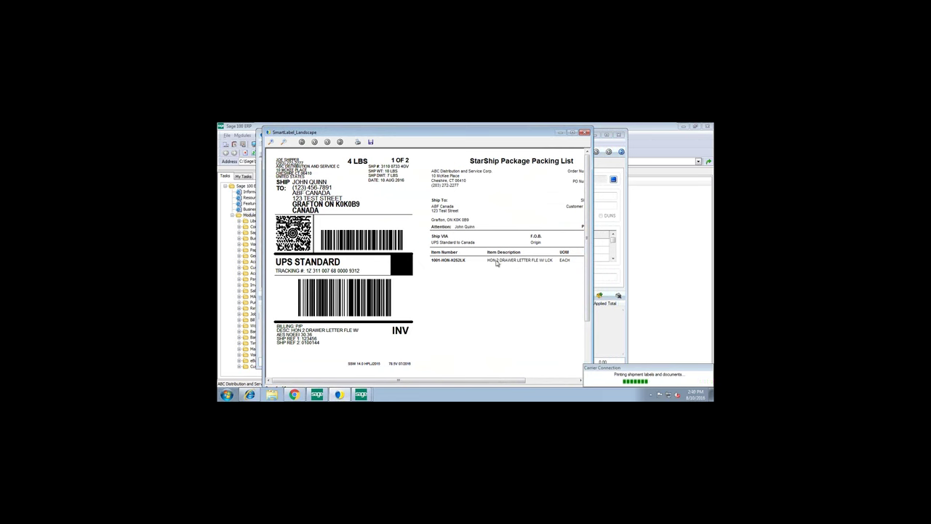
pyautogui.click(586, 134)
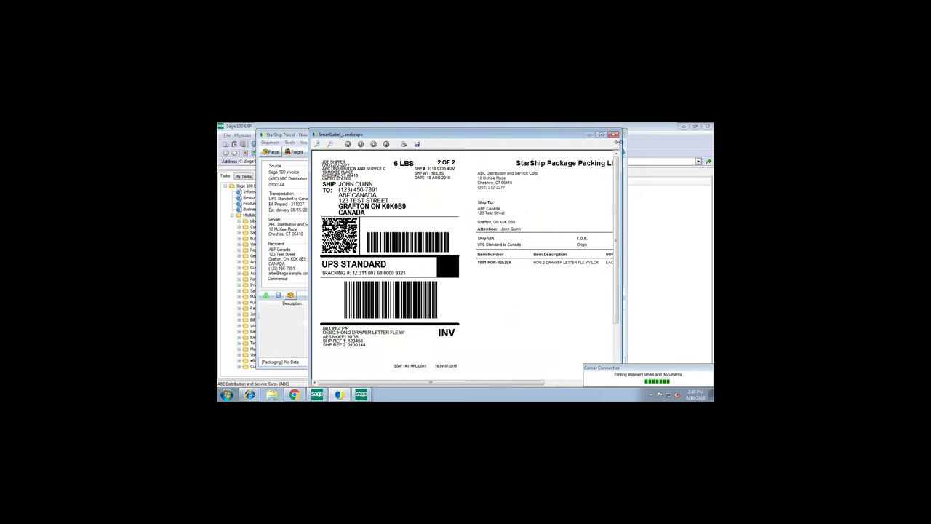
pyautogui.click(614, 135)
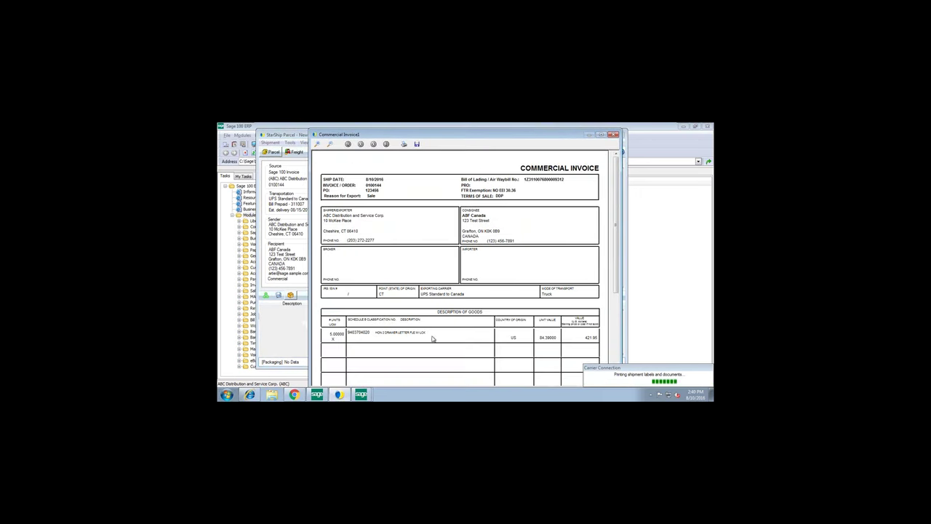
# - Read the commercial invoice down to the shipper's signature and close its preview
pyautogui.moveTo(457, 136); pyautogui.dragTo(433, 133)
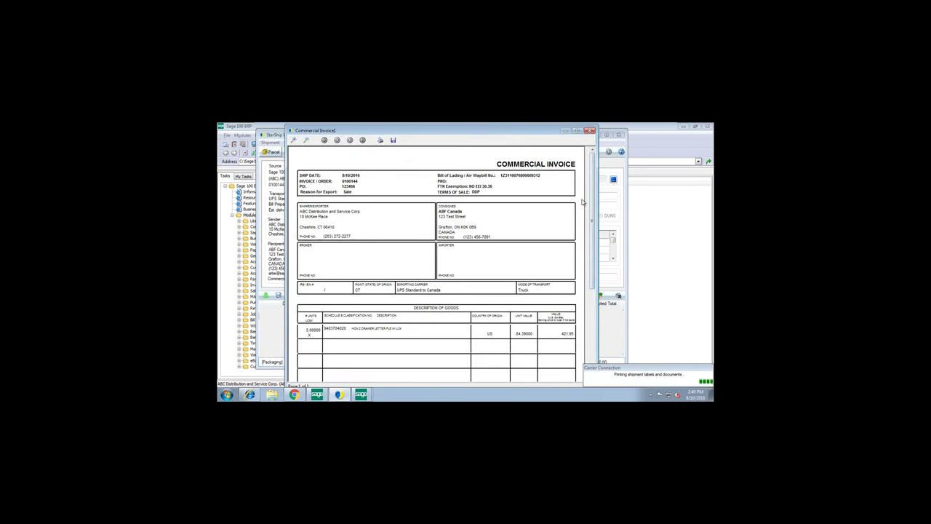
pyautogui.scroll(-1, 420, 316)
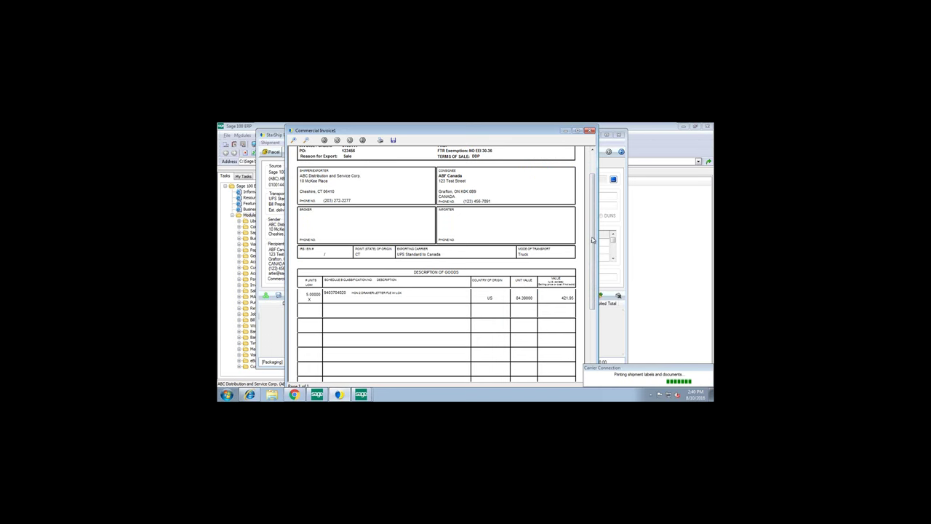
pyautogui.moveTo(593, 245); pyautogui.dragTo(592, 310)
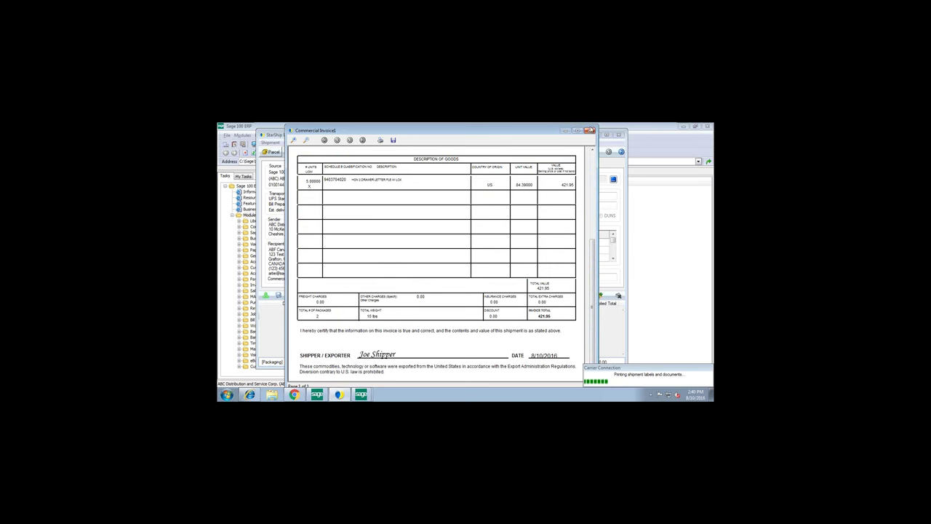
pyautogui.click(589, 131)
# - Read the NAFTA Certificate of Origin down to its signature section and close the preview
pyautogui.moveTo(379, 135); pyautogui.dragTo(365, 131)
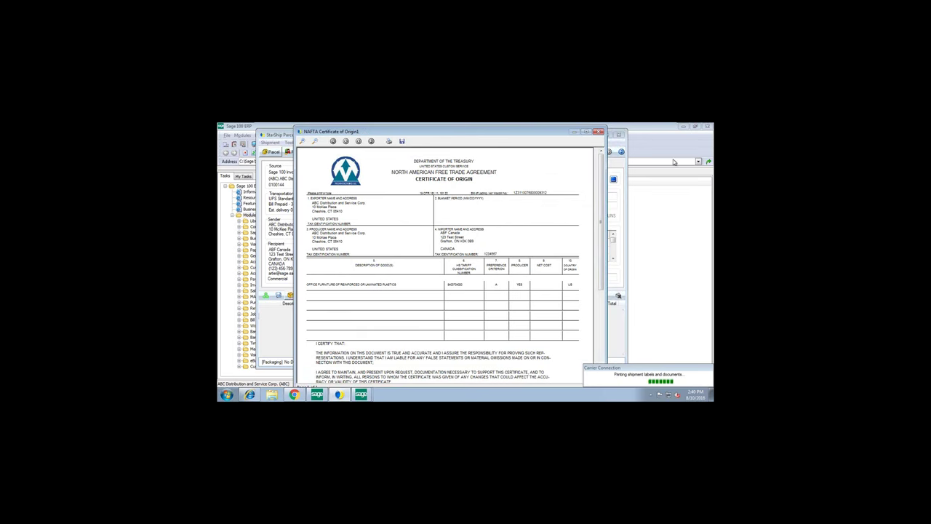
pyautogui.moveTo(602, 168); pyautogui.dragTo(601, 233)
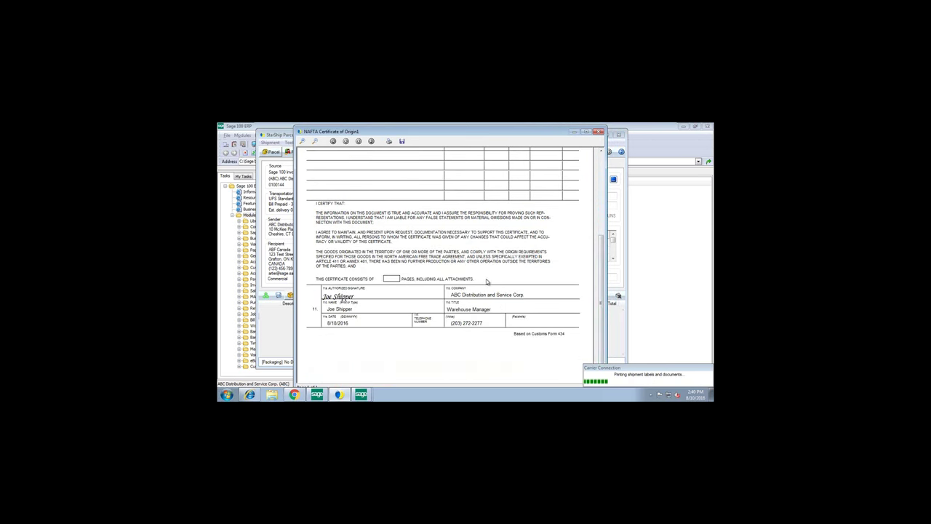
pyautogui.click(598, 131)
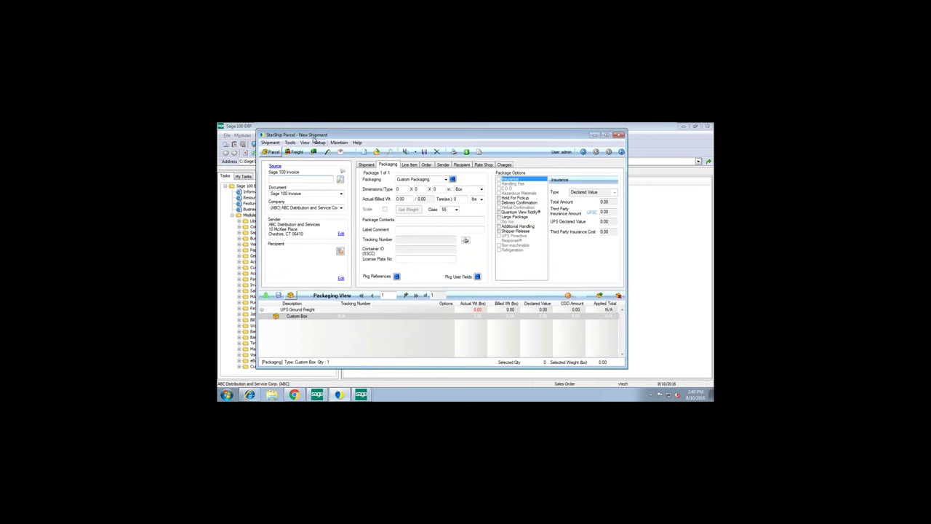
# - Move the StarShip Parcel window aside, open S/O Invoice Data Entry and display the last invoice
pyautogui.moveTo(316, 138); pyautogui.dragTo(393, 178)
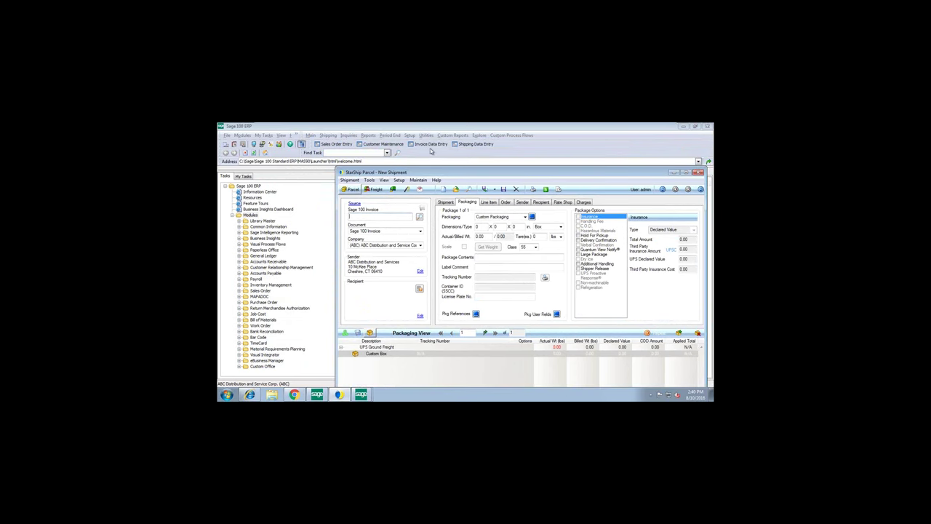
pyautogui.click(357, 379)
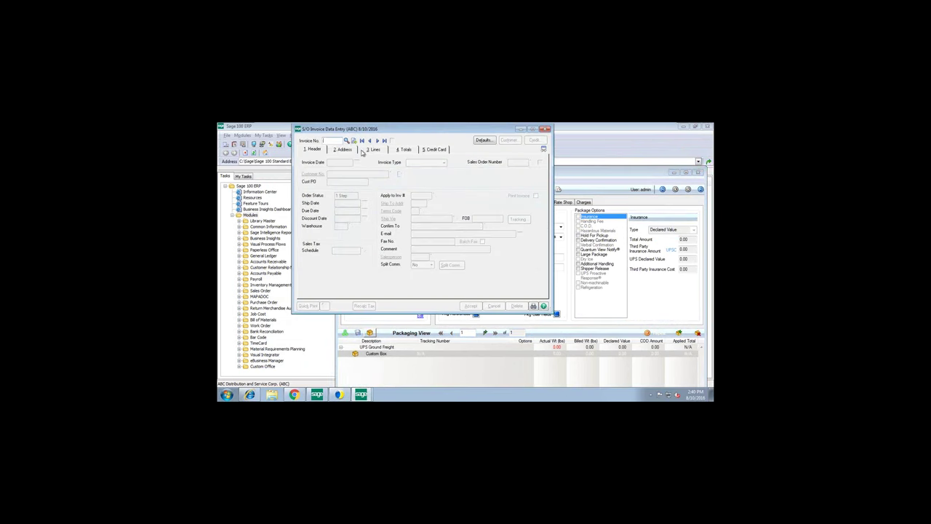
pyautogui.click(384, 141)
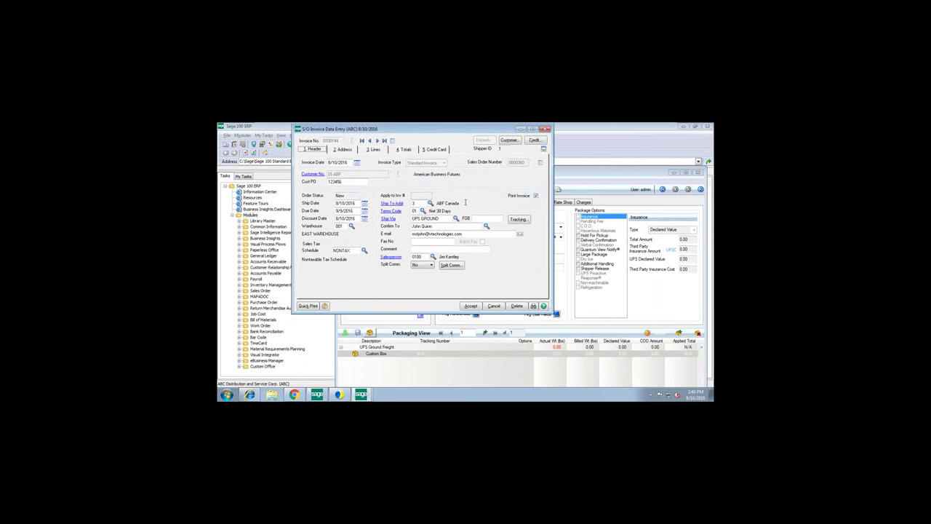
# - Open the invoice's package tracking summary, examine the contents of package 0001 and close both windows
pyautogui.click(526, 222)
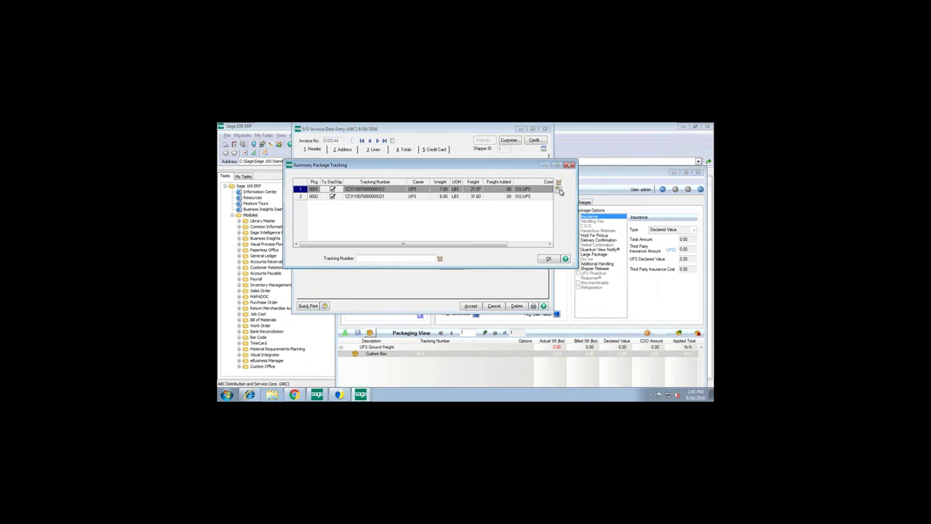
pyautogui.click(558, 191)
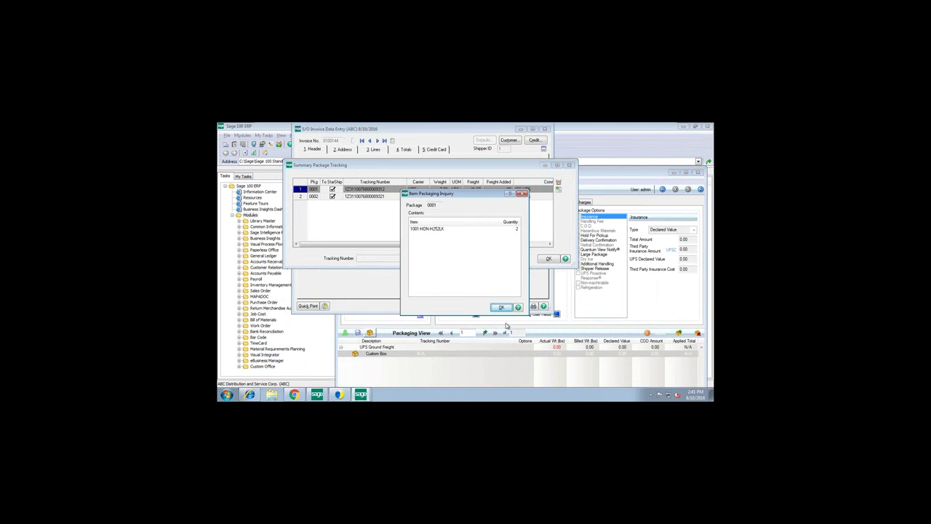
pyautogui.click(502, 307)
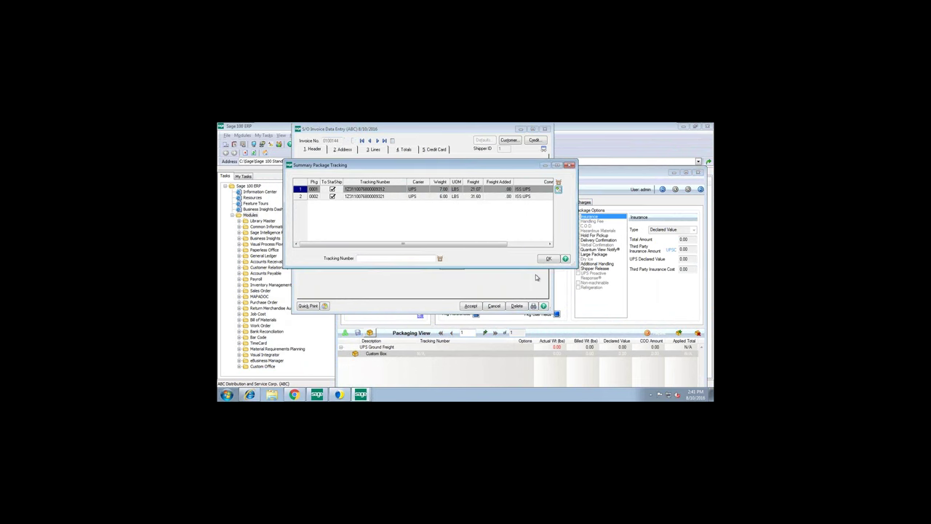
pyautogui.click(548, 260)
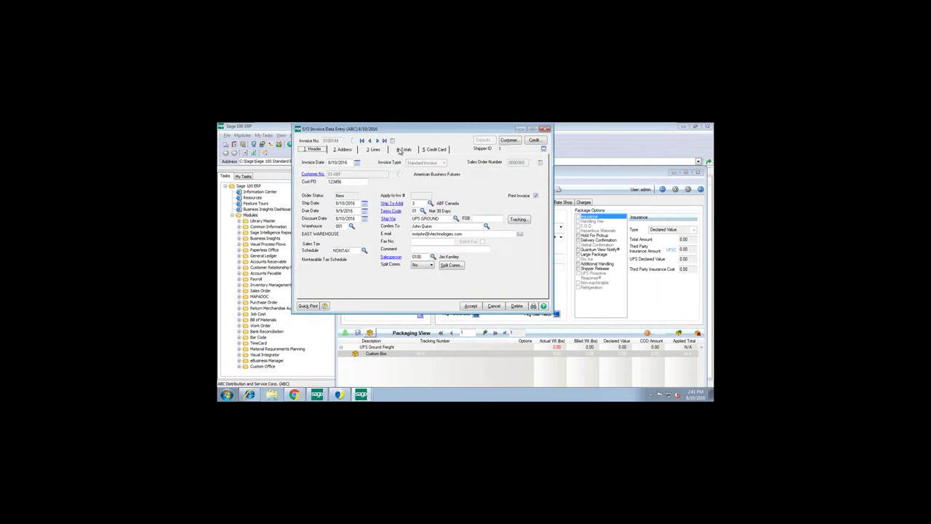
# - Check the freight amount in the invoice totals and leave the invoice without saving
pyautogui.click(368, 257)
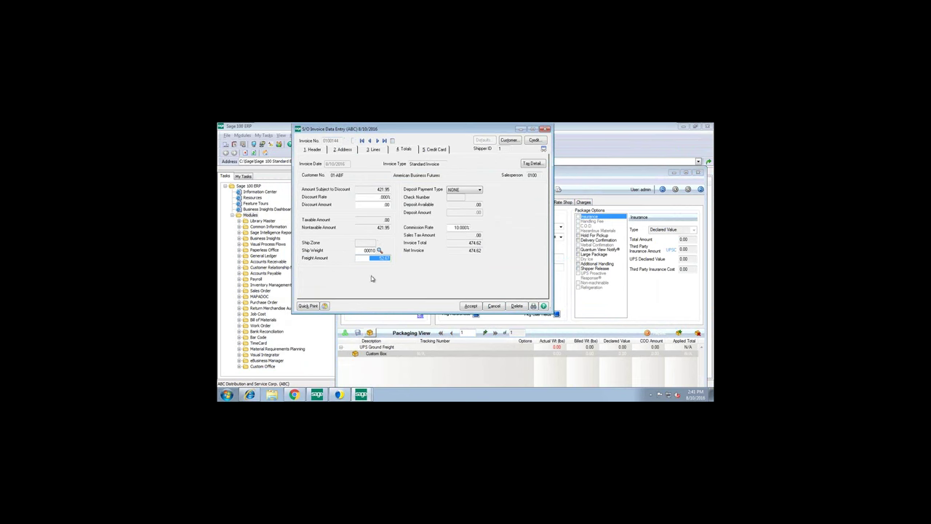
pyautogui.moveTo(356, 134); pyautogui.dragTo(357, 141)
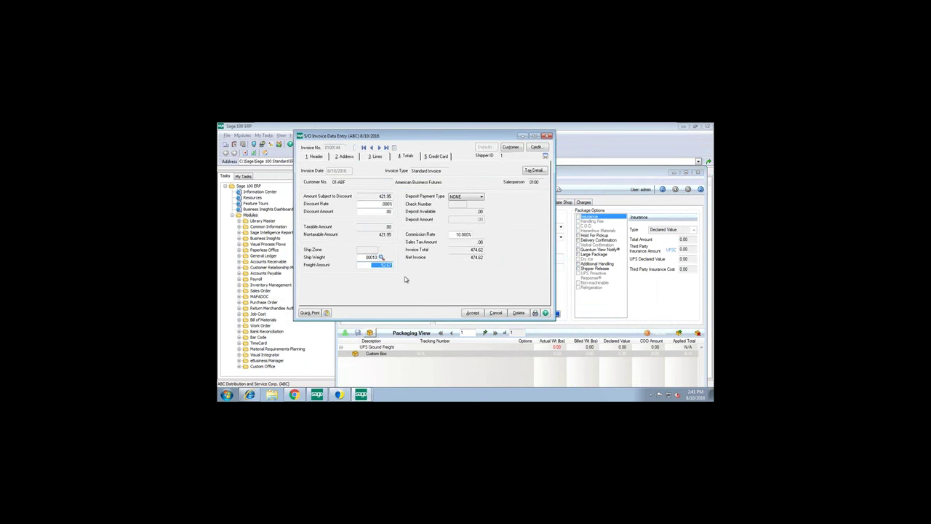
pyautogui.click(496, 312)
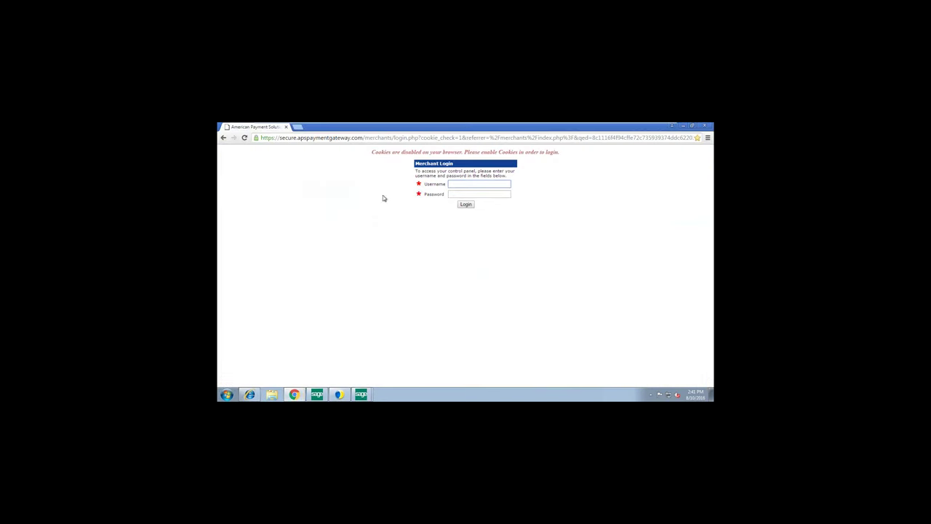
# - Switch to the eNotify Email Viewer in Internet Explorer and log on with the saved account
pyautogui.click(249, 394)
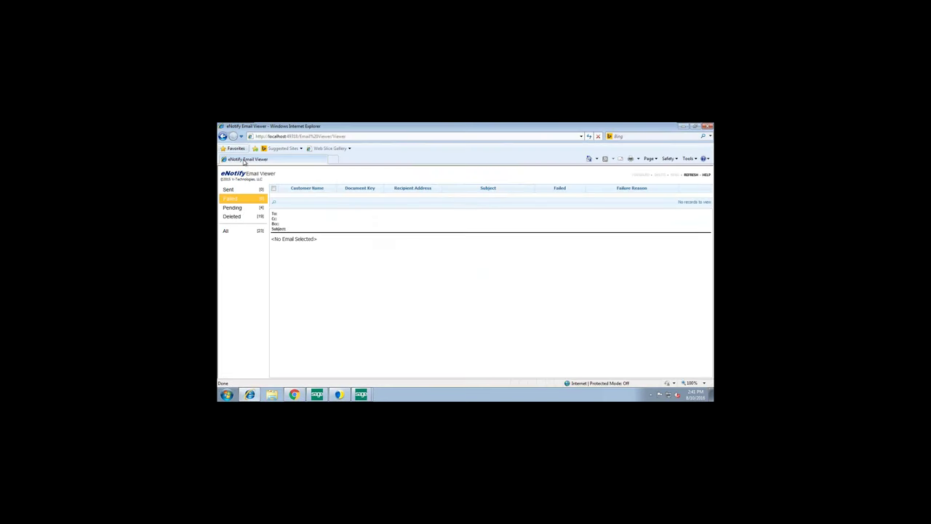
pyautogui.click(239, 209)
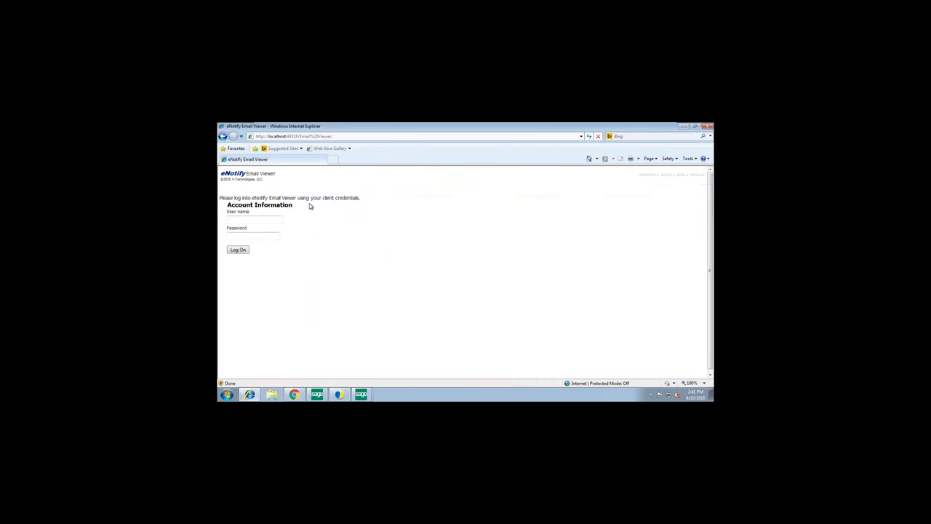
pyautogui.click(240, 227)
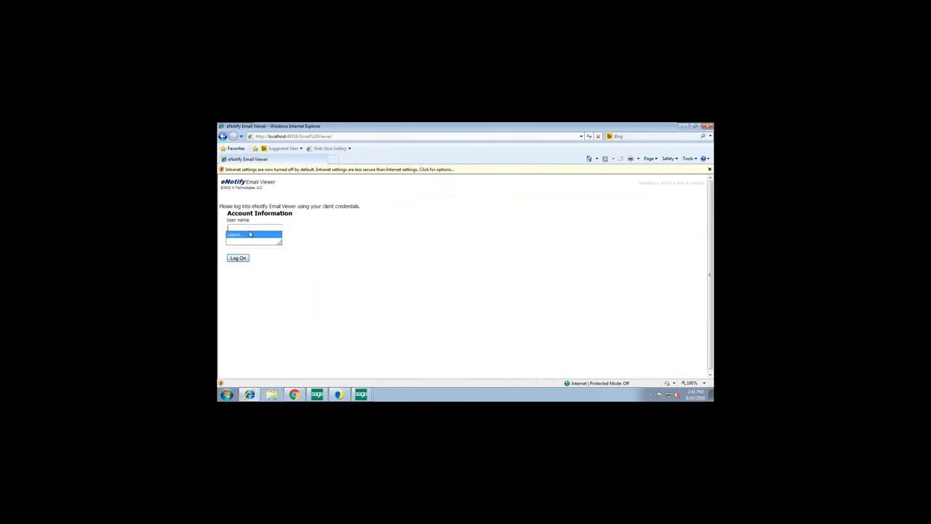
pyautogui.click(247, 234)
pyautogui.click(238, 257)
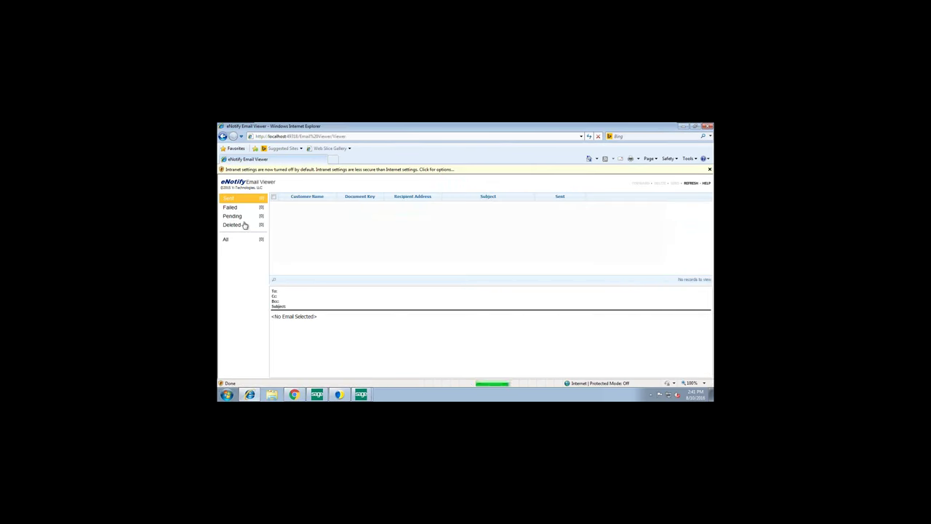
# - Display the pending e-mails, open the newest ABF Canada ship notification and dismiss the browser's intranet settings notice
pyautogui.click(233, 217)
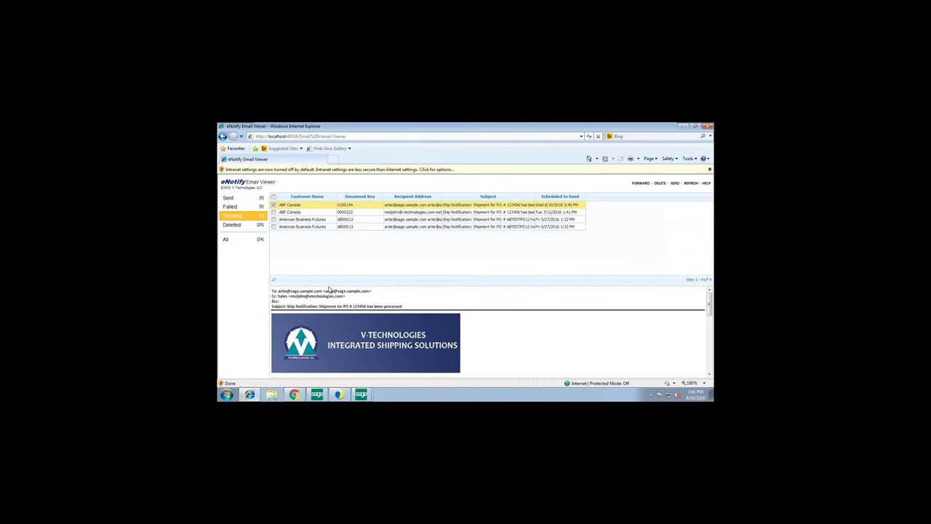
pyautogui.doubleClick(323, 206)
pyautogui.click(709, 168)
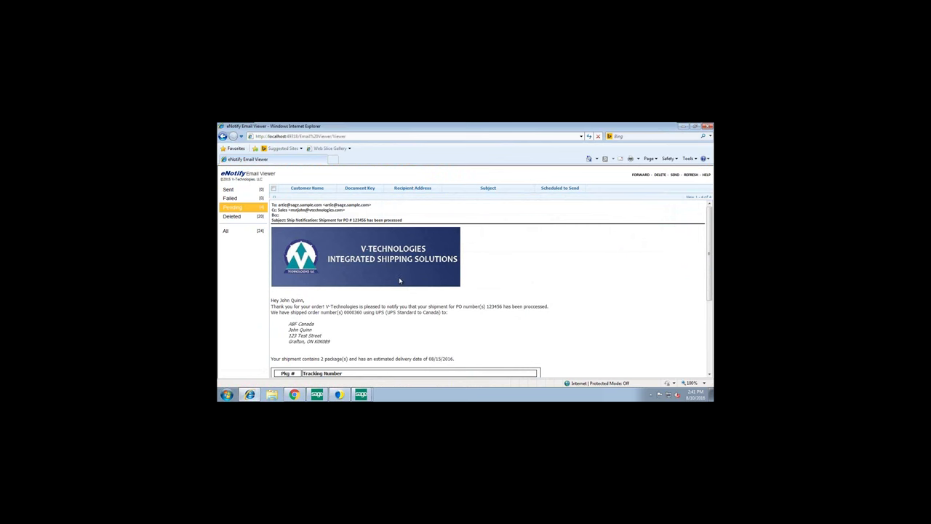
# - Read the ship notification through, including PO number, shipping method, estimated delivery date, package tracking numbers and closing contact details
pyautogui.scroll(-1, 401, 280)
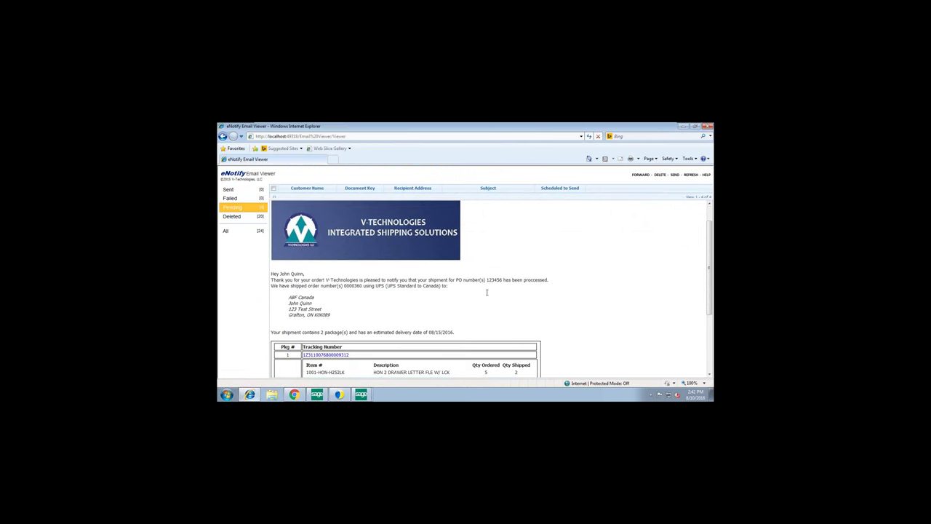
pyautogui.moveTo(456, 280); pyautogui.dragTo(503, 280)
pyautogui.moveTo(341, 286); pyautogui.dragTo(365, 299)
pyautogui.click(343, 306)
pyautogui.scroll(-3, 344, 306)
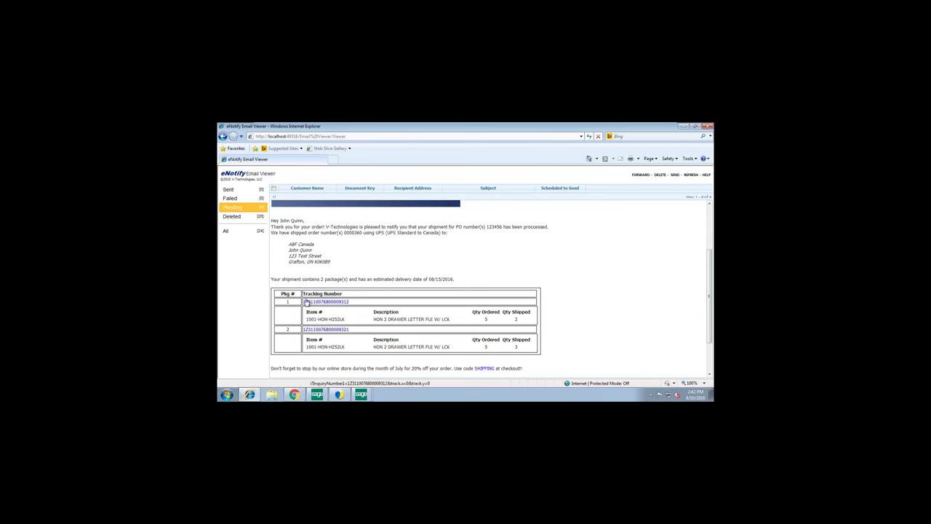
pyautogui.doubleClick(441, 280)
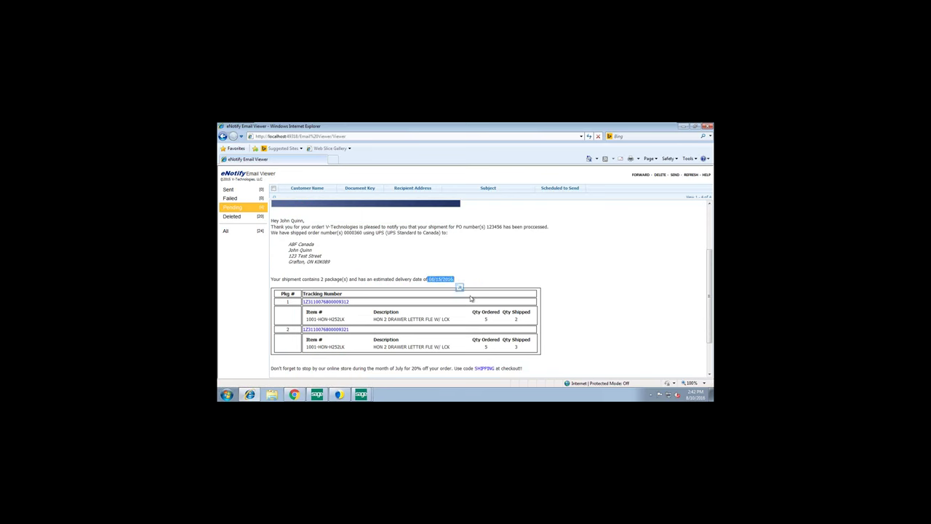
pyautogui.scroll(-2, 470, 298)
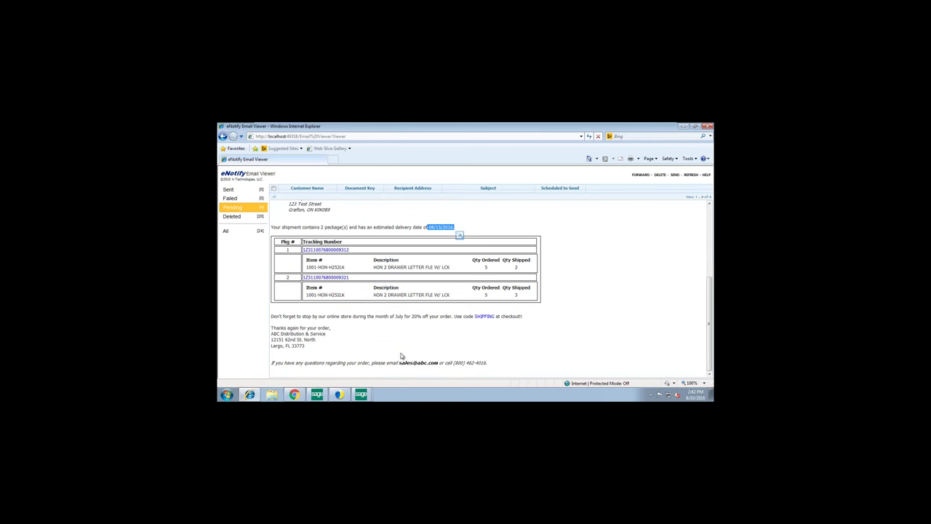
pyautogui.scroll(3, 397, 360)
pyautogui.scroll(2, 396, 362)
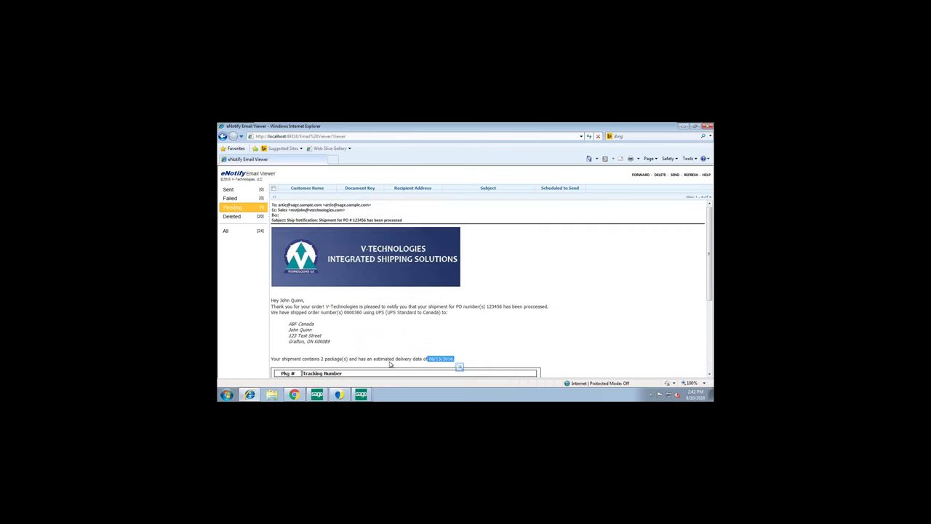
# - Minimize the eNotify and payment gateway browser windows, and take the virtual machine out of full-screen mode
pyautogui.click(683, 128)
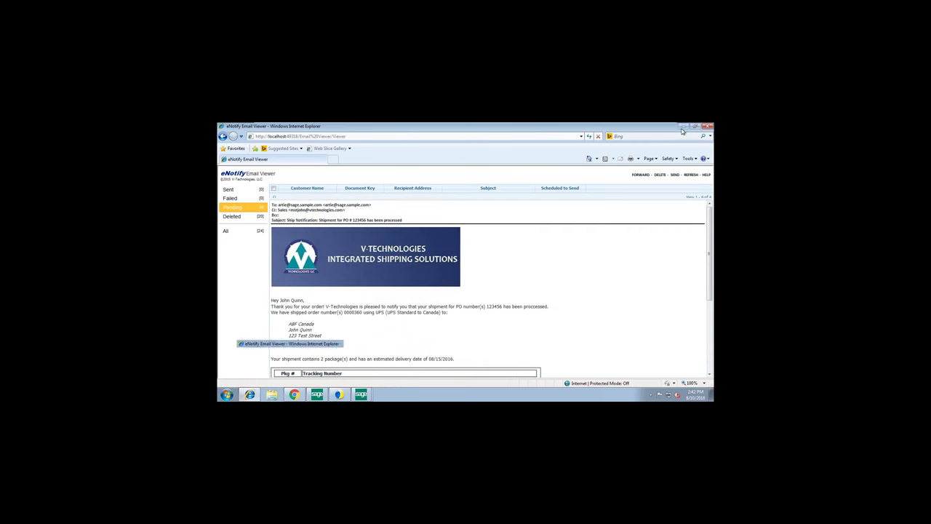
pyautogui.click(674, 126)
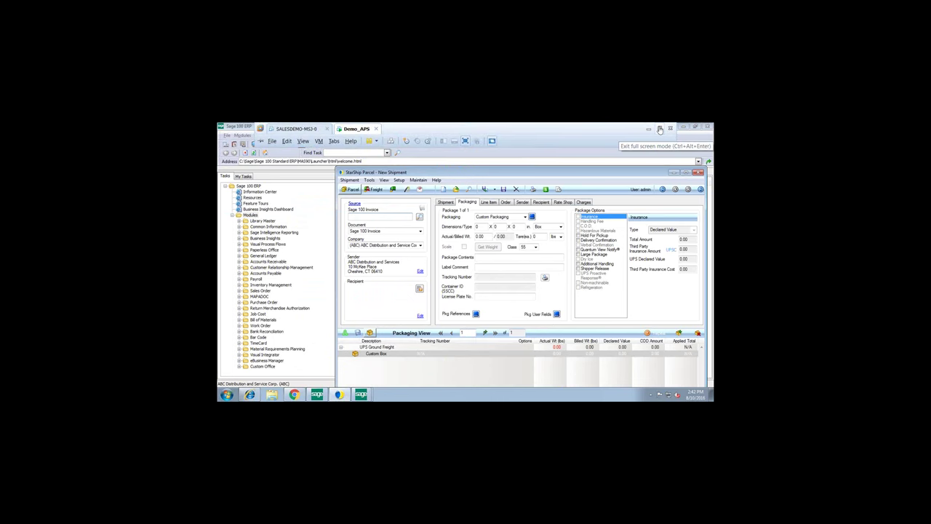
pyautogui.click(660, 129)
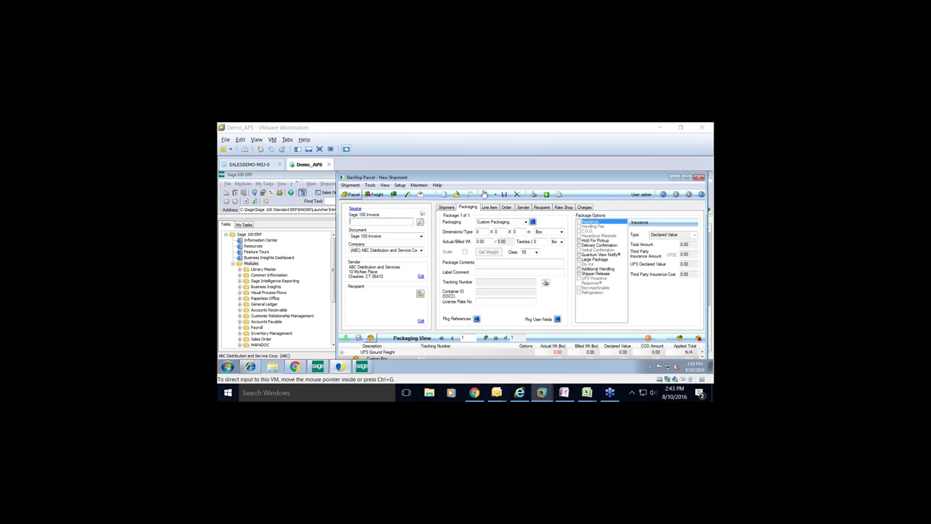
# - Clear the StarShip Parcel window from the Sage 100 desktop and bring up S/O Invoice Data Entry
pyautogui.moveTo(460, 178); pyautogui.dragTo(341, 181)
pyautogui.click(317, 366)
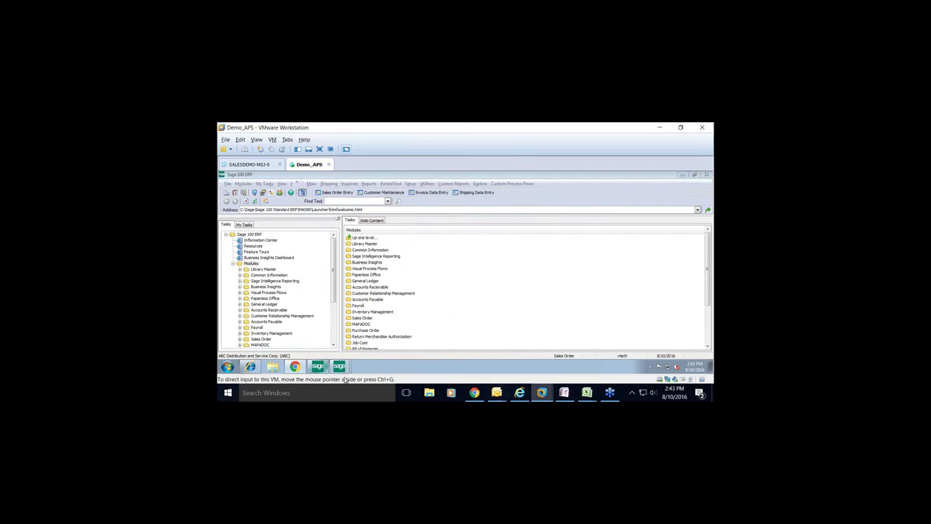
pyautogui.moveTo(299, 370)
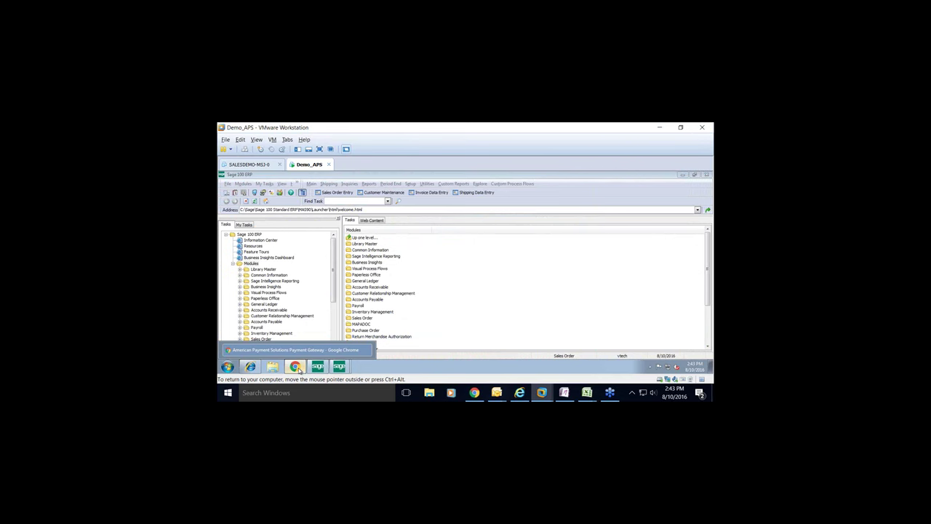
pyautogui.moveTo(336, 367)
pyautogui.click(338, 350)
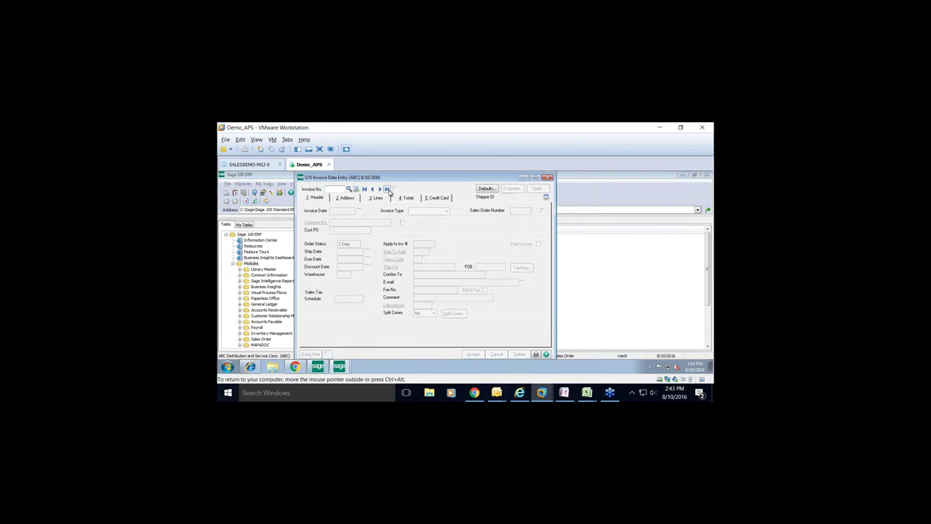
# - Display the last invoice, set its deposit payment type to credit card and open the credit card details
pyautogui.click(386, 188)
pyautogui.click(397, 198)
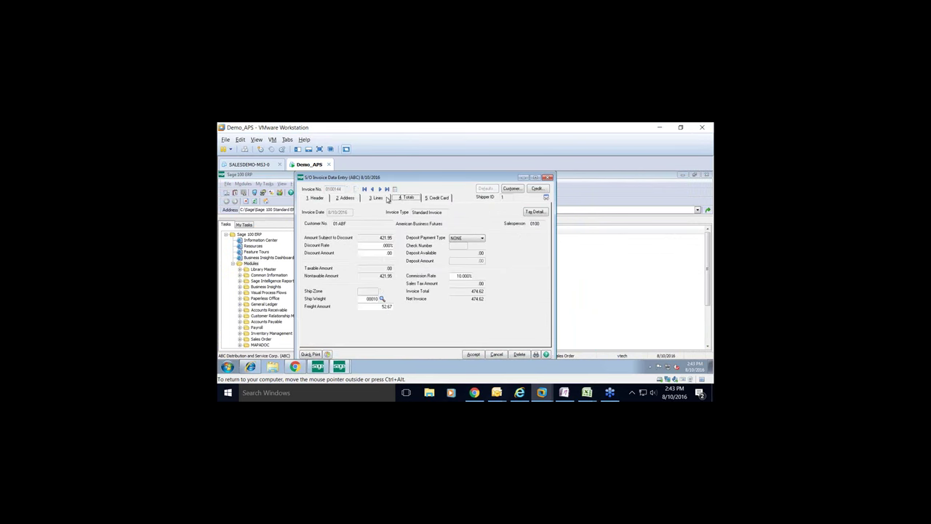
pyautogui.click(459, 238)
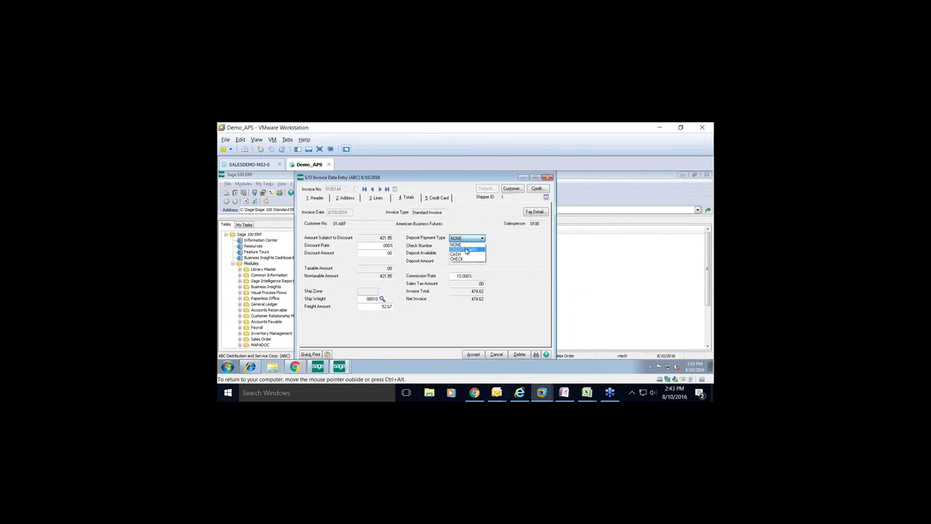
pyautogui.click(439, 197)
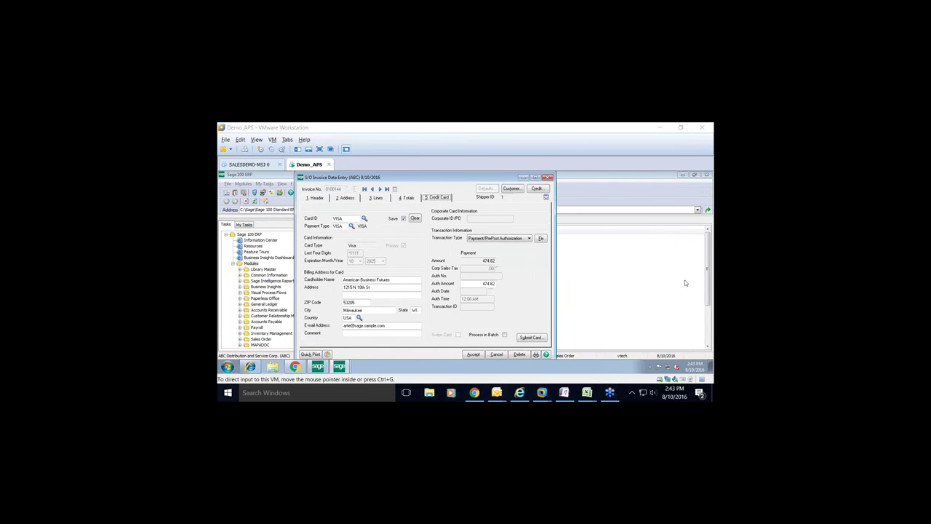
# - Open the APS card submission form for the invoice's credit card and put the virtual machine back in full-screen mode
pyautogui.click(668, 199)
pyautogui.click(532, 339)
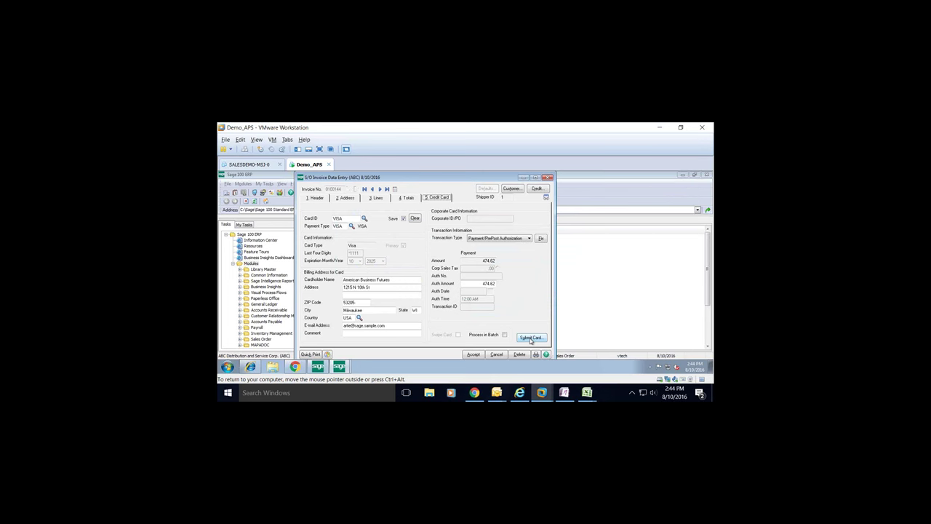
pyautogui.click(531, 339)
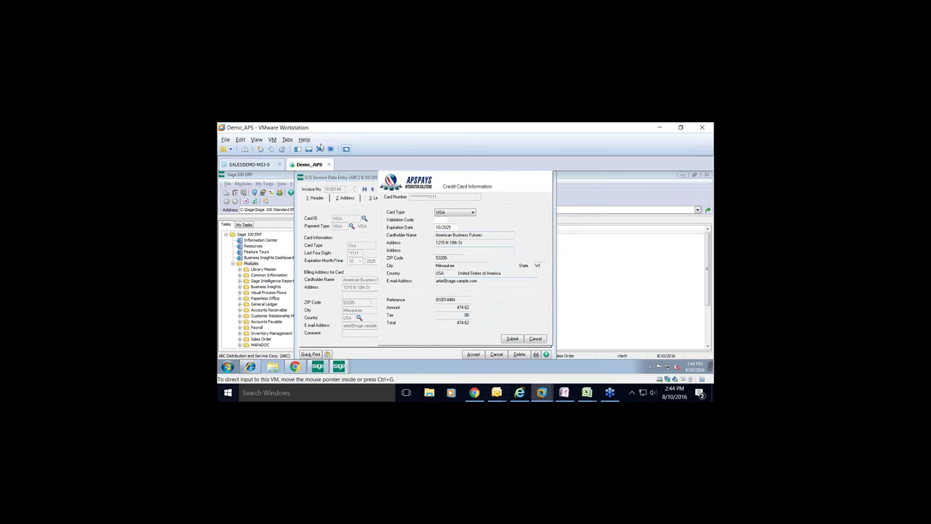
pyautogui.click(319, 149)
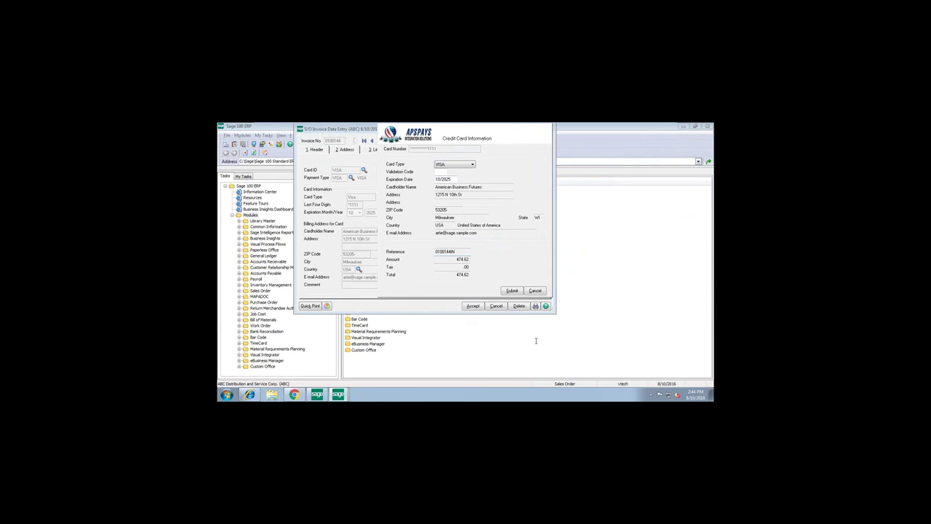
# - Enter the card's validation code, submit the Visa payment for authorization and acknowledge the address and code verification results
pyautogui.click(441, 172)
pyautogui.click(512, 291)
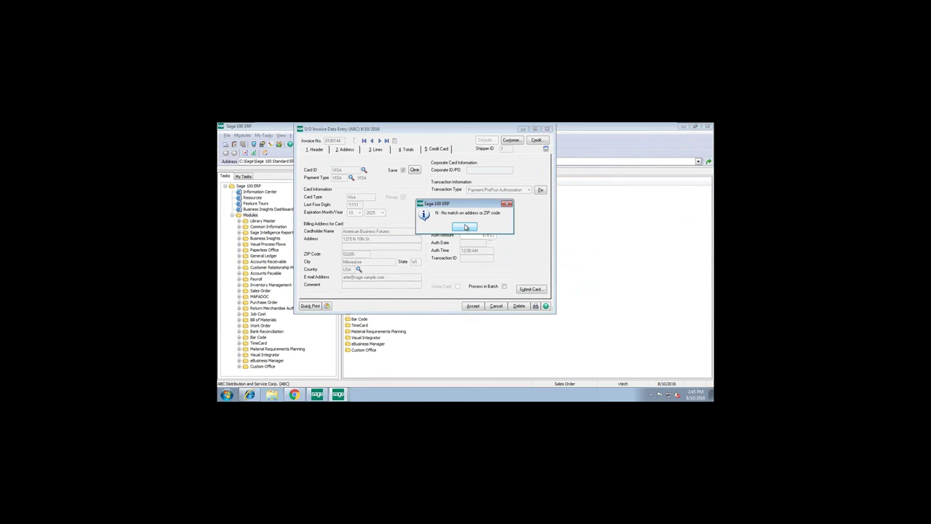
pyautogui.click(465, 227)
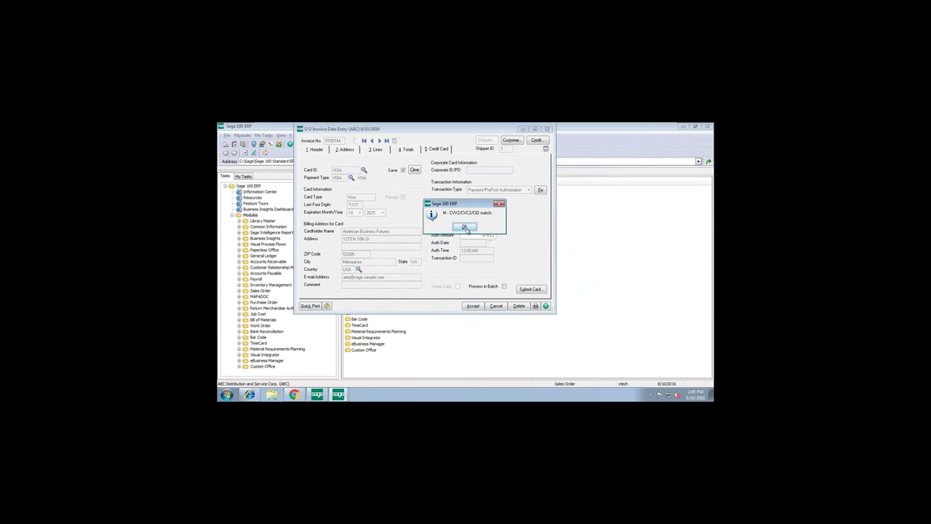
pyautogui.click(465, 227)
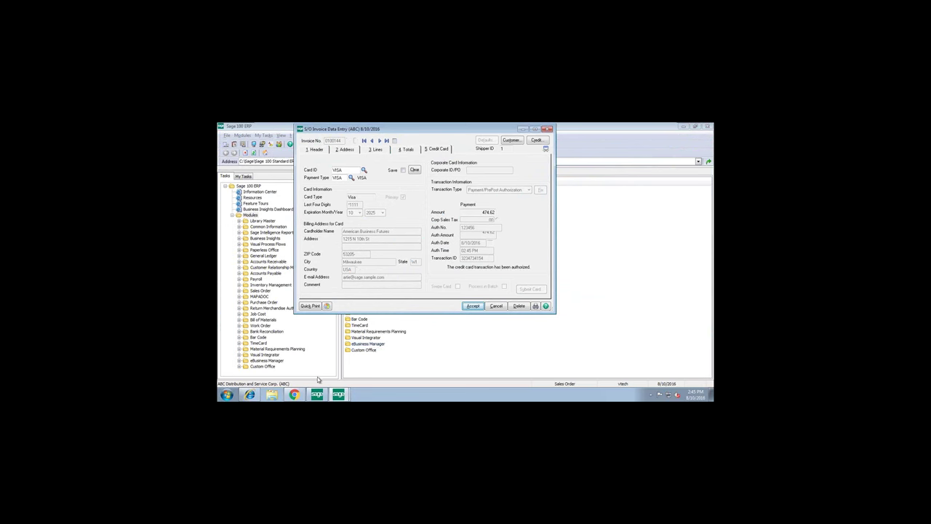
# - Switch to the American Payment Solutions gateway in Chrome, log in with the merchant username and password, and dismiss the Test Mode notice
pyautogui.click(294, 395)
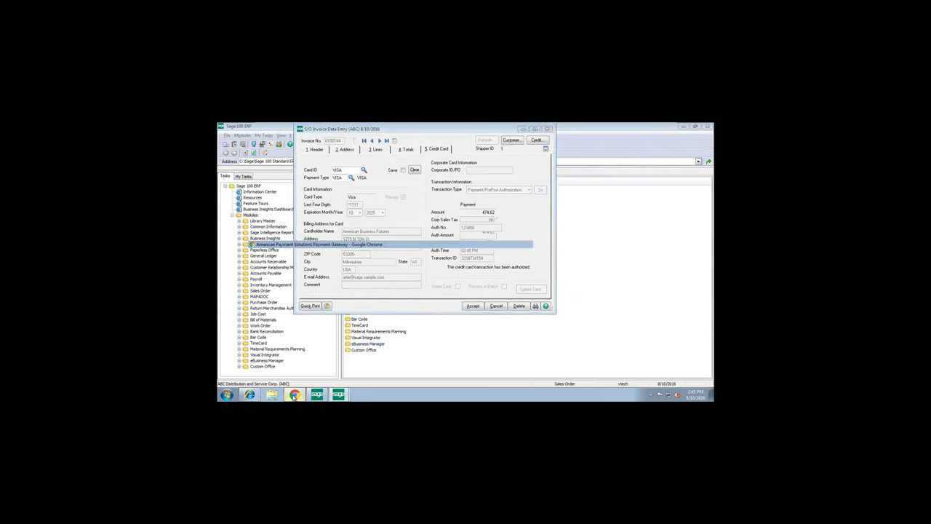
pyautogui.click(429, 244)
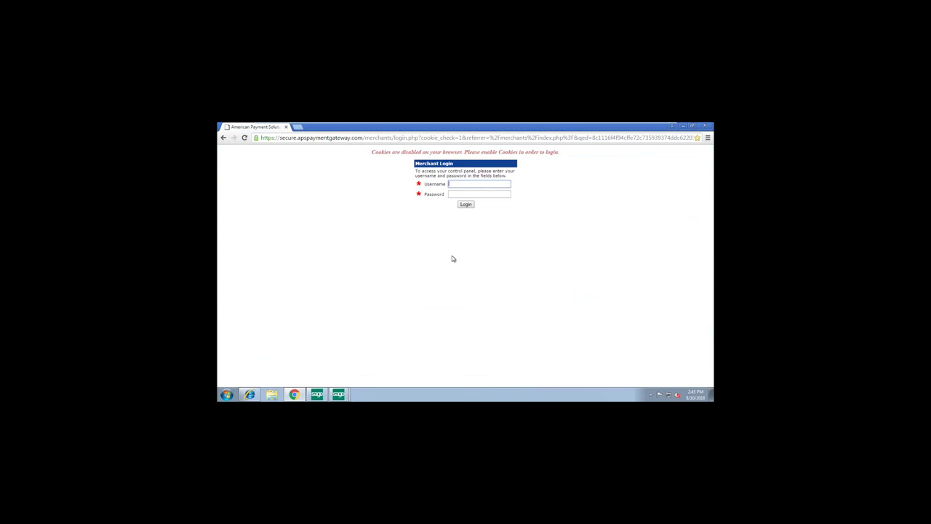
pyautogui.write('level3test')
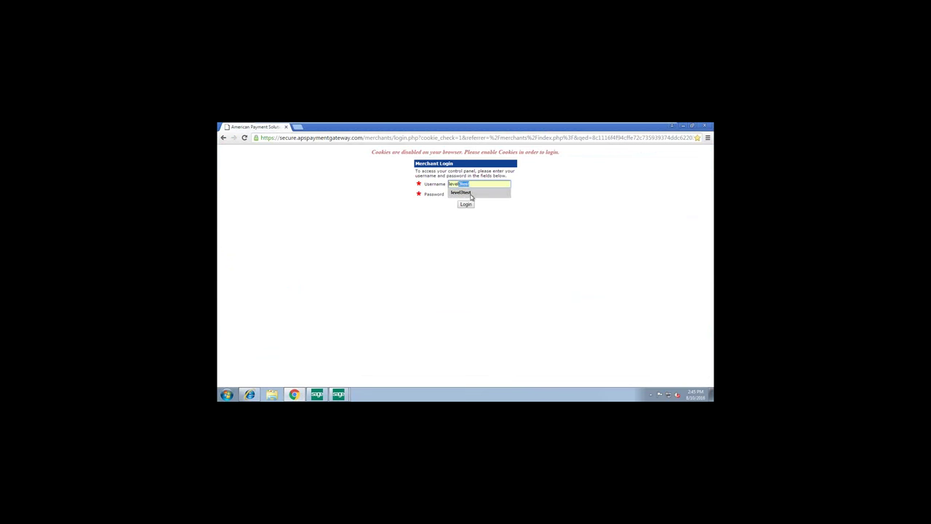
pyautogui.click(471, 194)
pyautogui.click(464, 194)
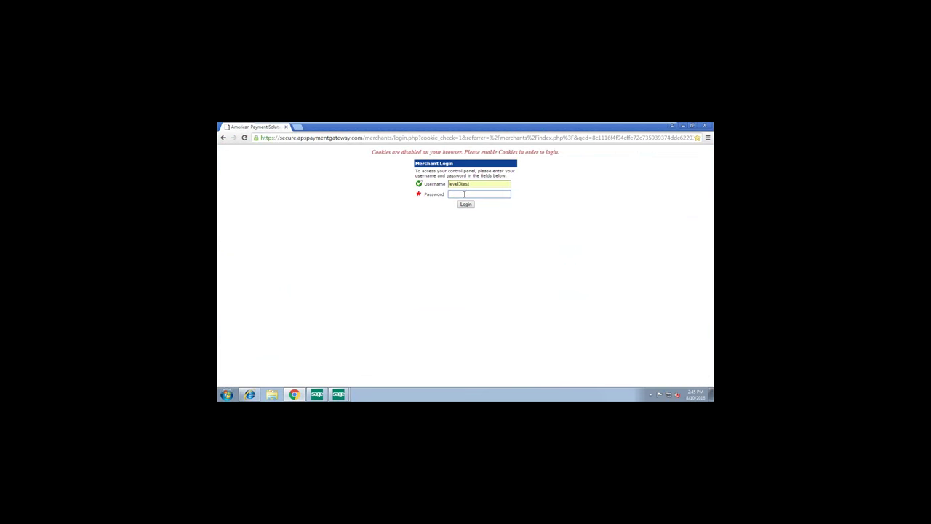
pyautogui.write('••••••')
pyautogui.click(465, 205)
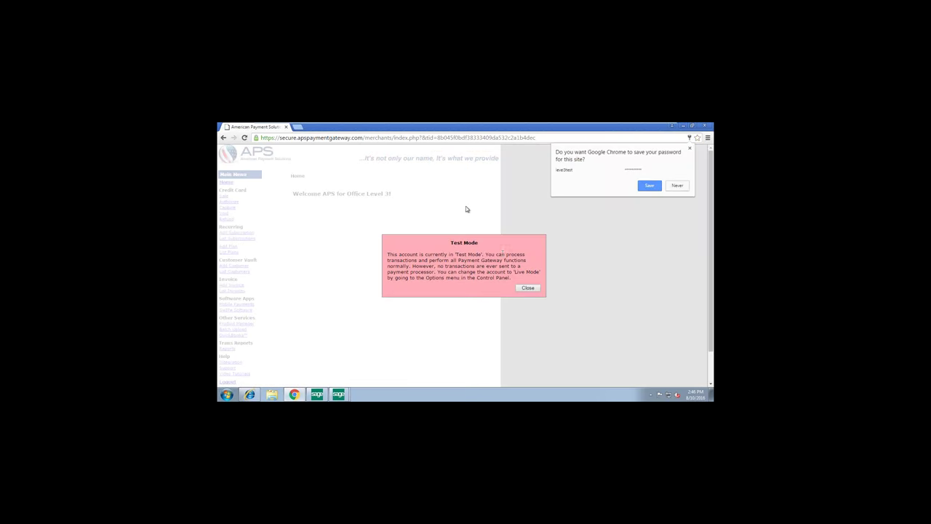
pyautogui.click(529, 289)
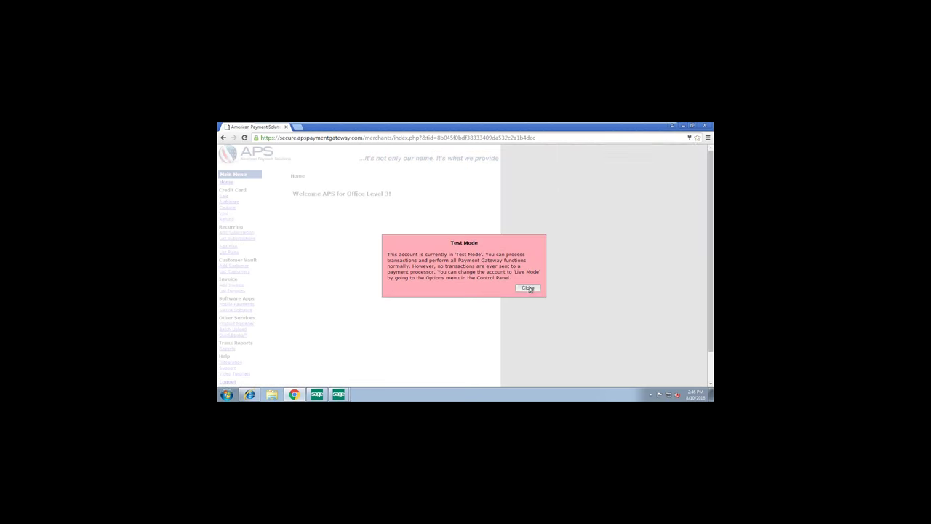
pyautogui.click(527, 288)
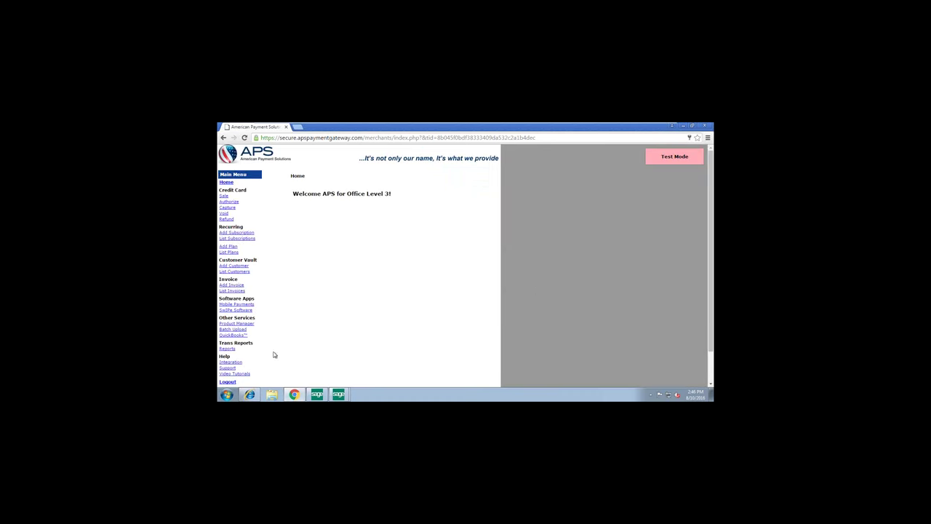
# - Search the gateway's transaction reports with a start date of Aug 10, 2016 and open the details of the 474.62 card authorization
pyautogui.click(226, 349)
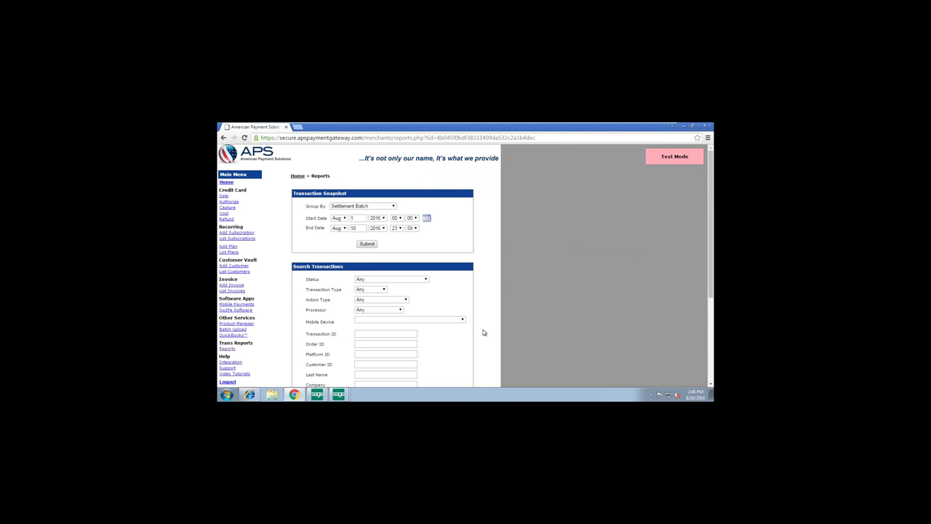
pyautogui.scroll(-1, 484, 333)
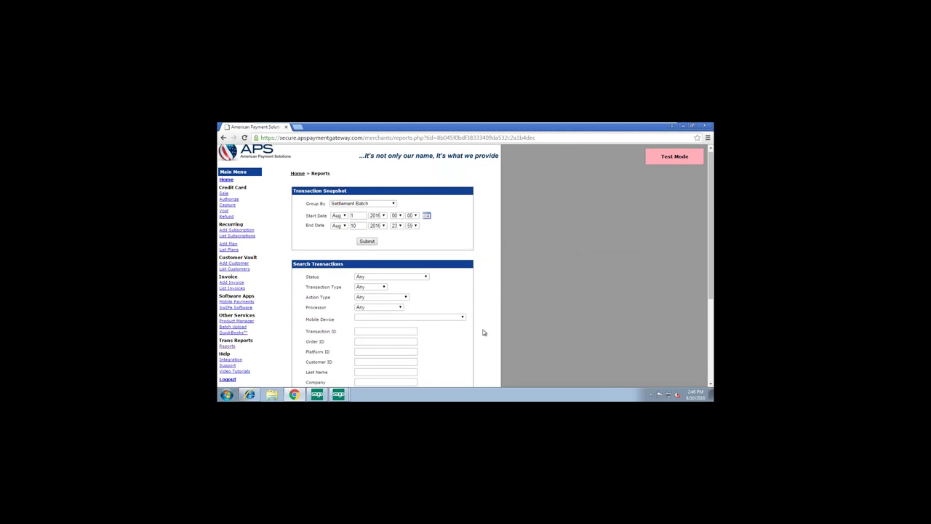
pyautogui.scroll(-1, 484, 332)
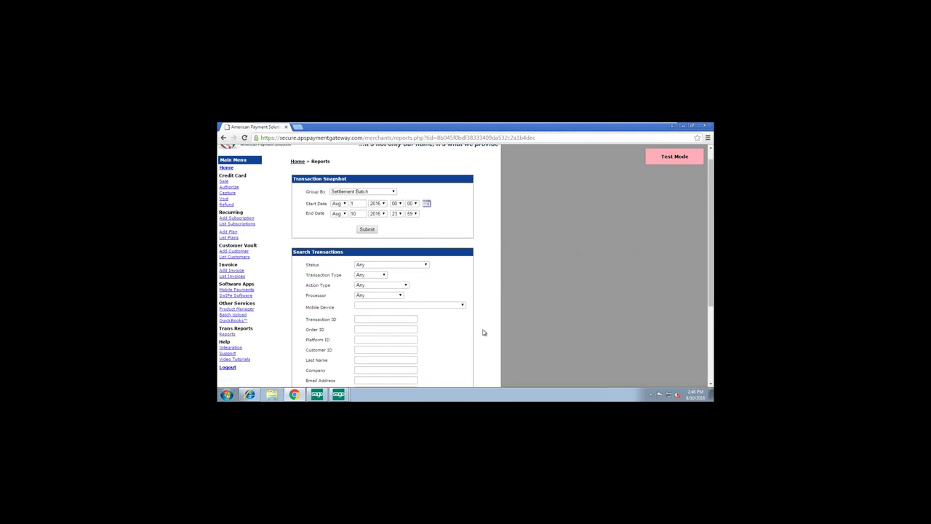
pyautogui.scroll(-1, 484, 333)
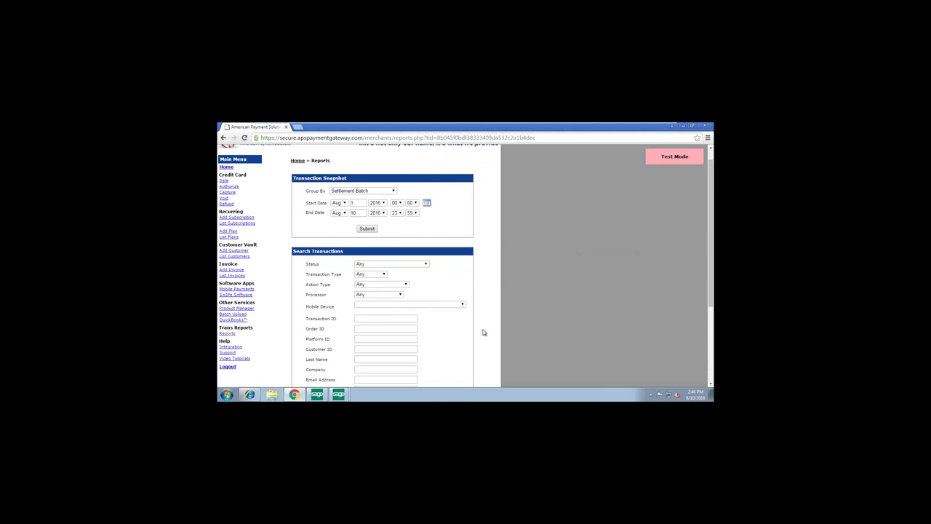
pyautogui.scroll(-1, 484, 332)
pyautogui.scroll(-3, 483, 333)
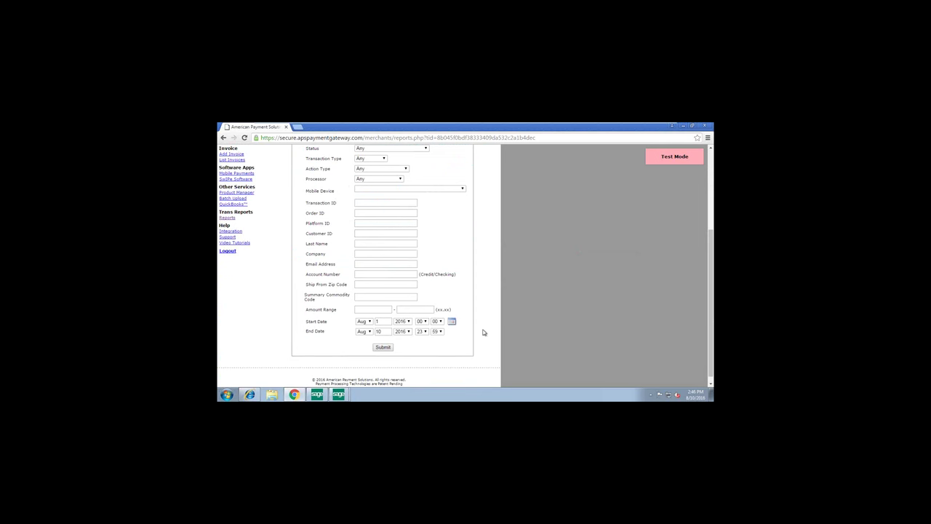
pyautogui.click(381, 320)
pyautogui.write('0')
pyautogui.click(384, 348)
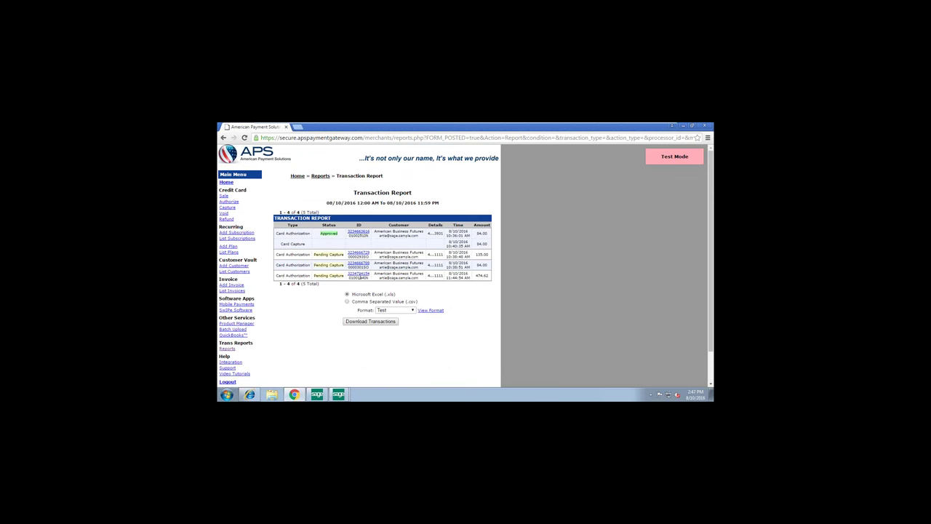
pyautogui.click(355, 277)
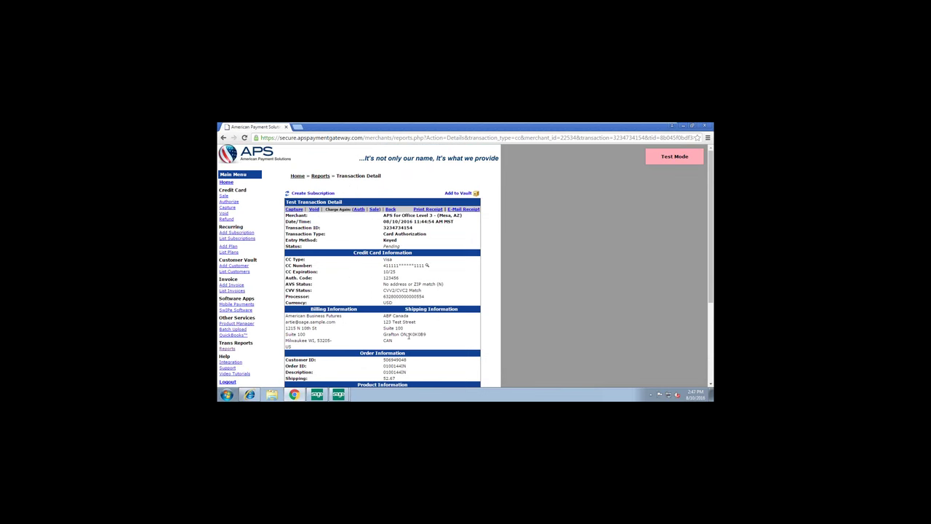
# - Return to S/O Invoice Data Entry in Sage 100 and accept the invoice with its authorized card payment
pyautogui.click(345, 394)
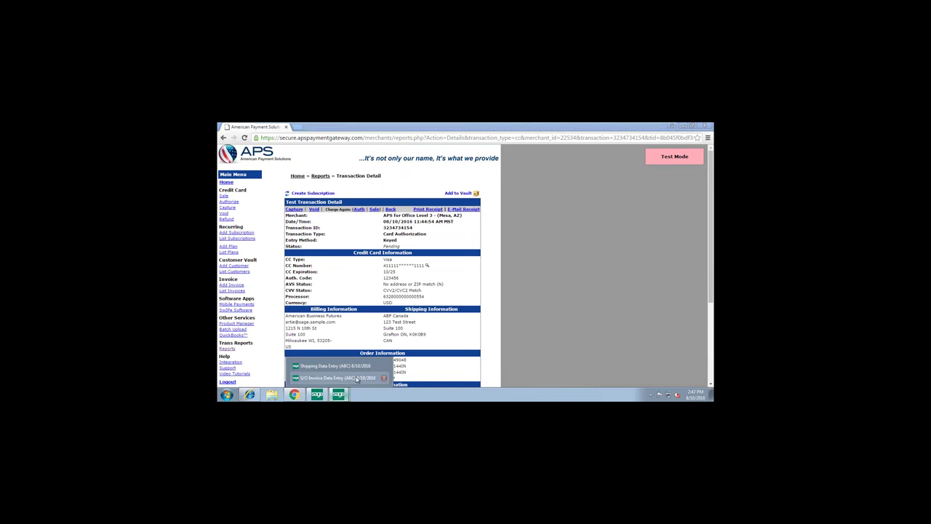
pyautogui.click(356, 378)
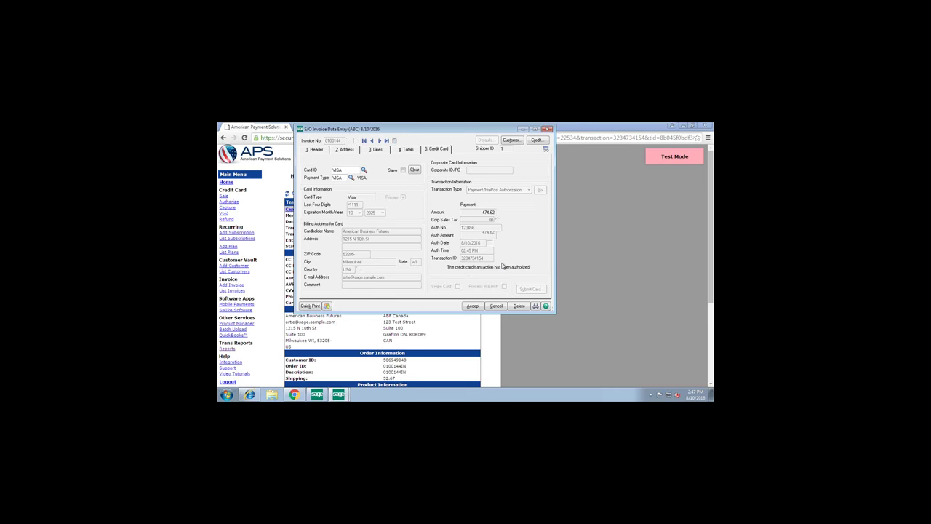
pyautogui.click(473, 306)
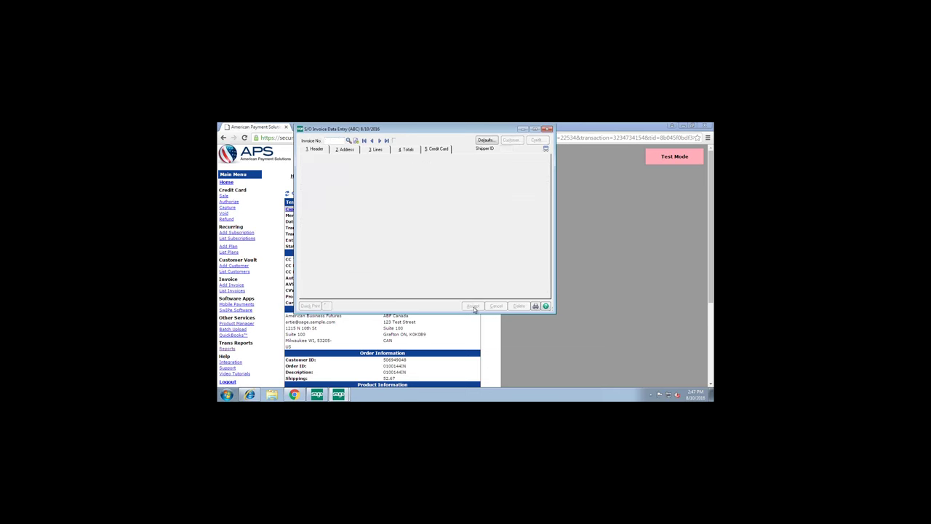
# - Leave invoice entry and S/O Invoice Printing, and try to continue to the sales journal update
pyautogui.click(559, 276)
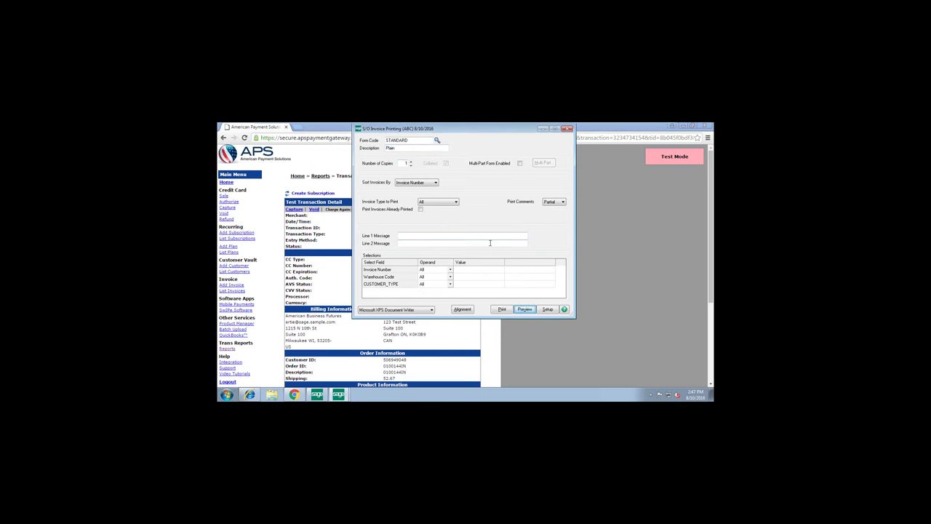
pyautogui.click(599, 151)
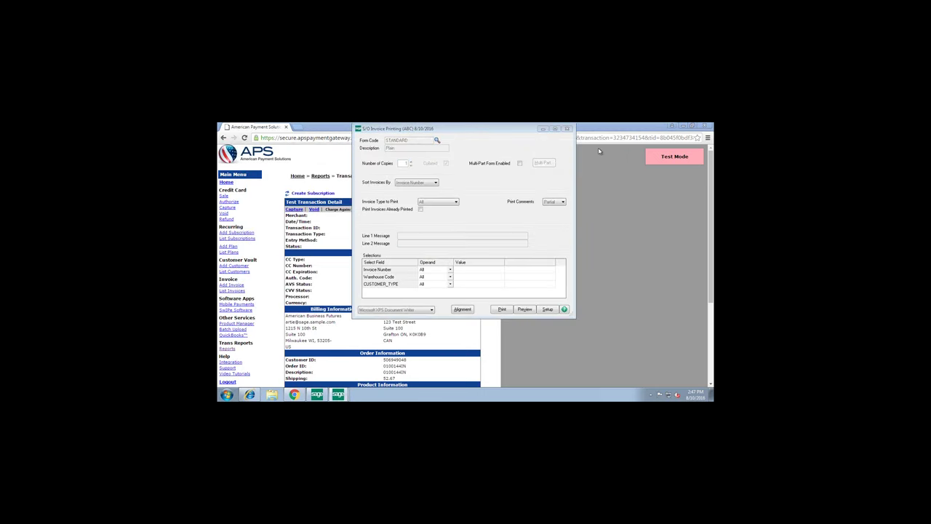
pyautogui.click(439, 228)
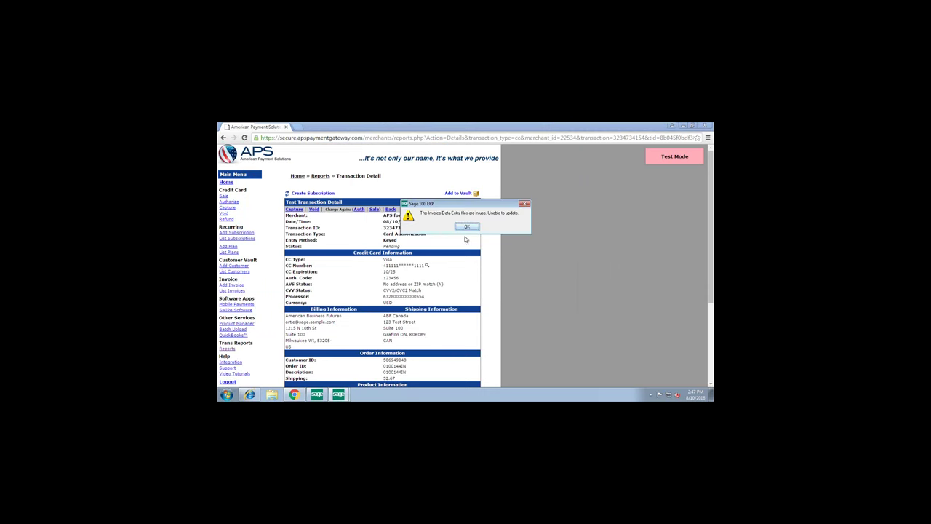
# - Close the open Shipping Data Entry window and dismiss the warning about invoice data files in use
pyautogui.moveTo(339, 394)
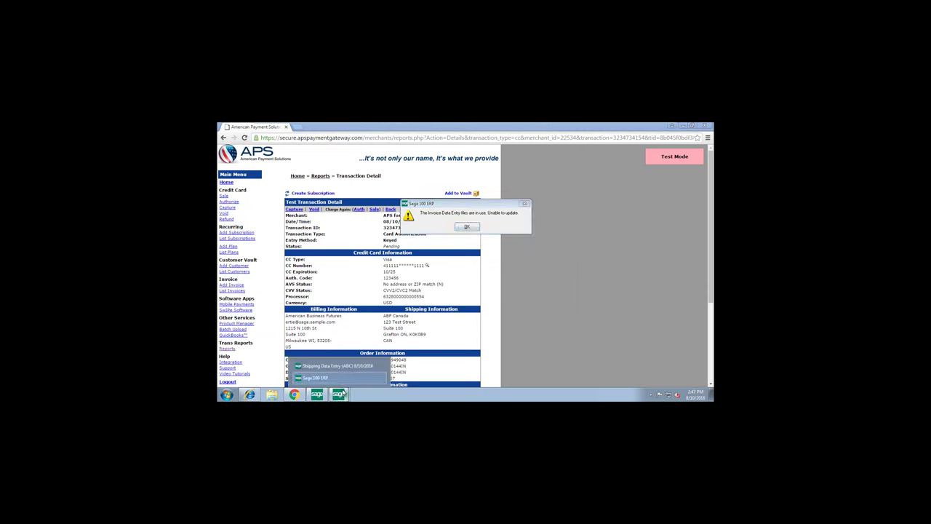
pyautogui.click(340, 368)
pyautogui.click(347, 395)
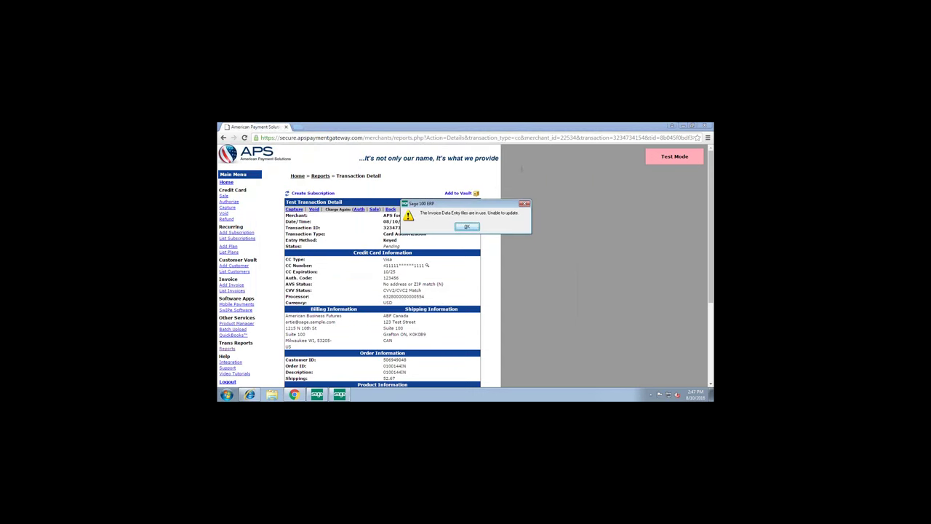
pyautogui.press('Return')
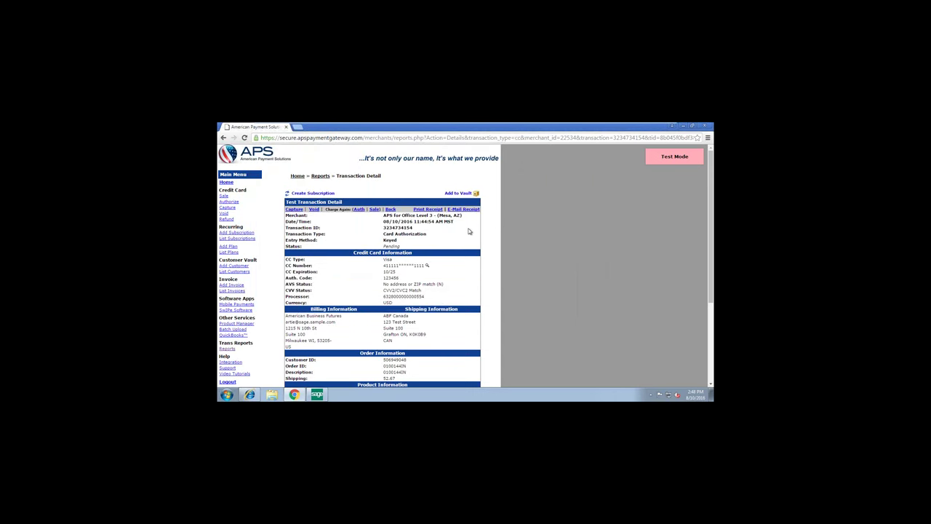
# - Run Daily Sales Reports/Updates from the Sales Order module, previewing and closing the Daily Sales Order Sales Journal and the Daily Deposit Recap
pyautogui.click(317, 394)
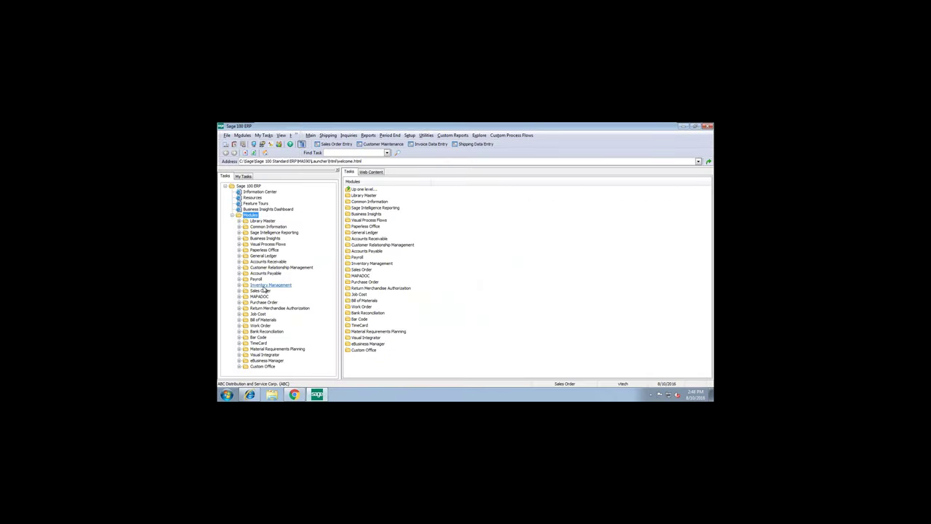
pyautogui.click(260, 291)
pyautogui.click(260, 296)
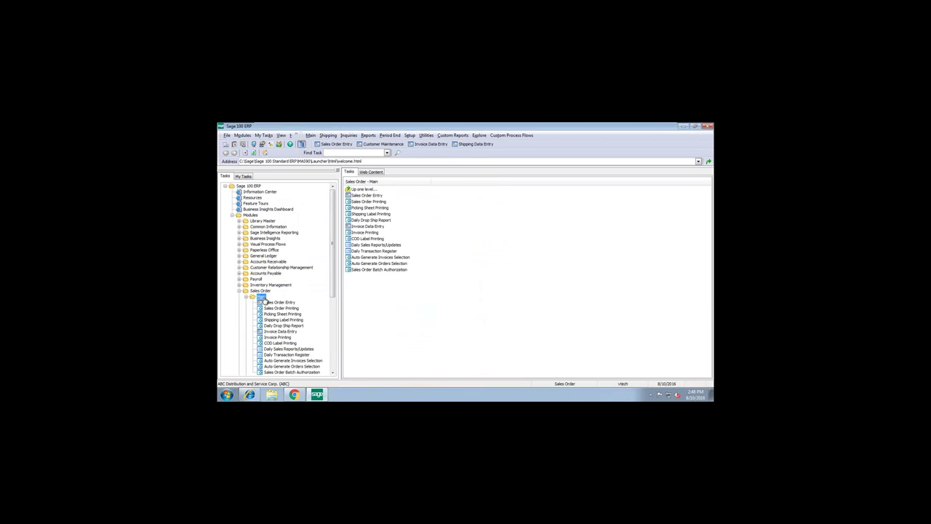
pyautogui.doubleClick(289, 349)
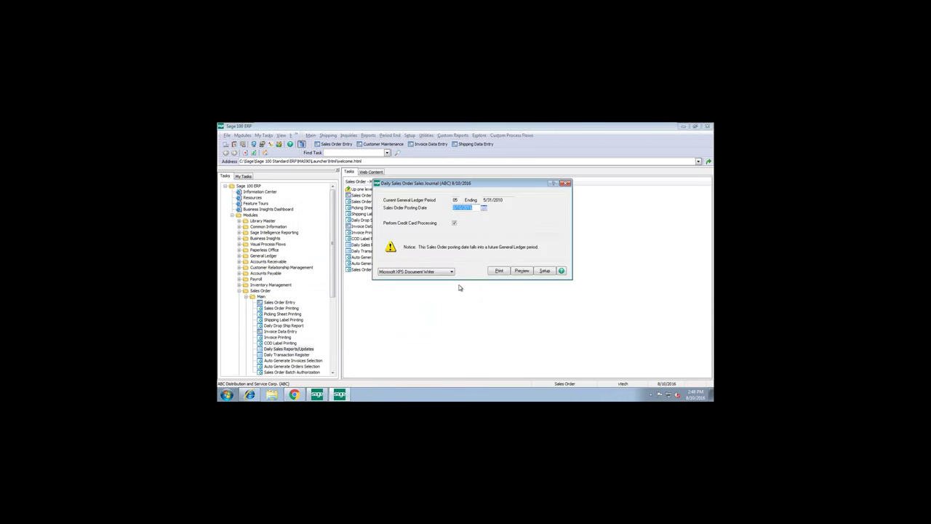
pyautogui.click(523, 271)
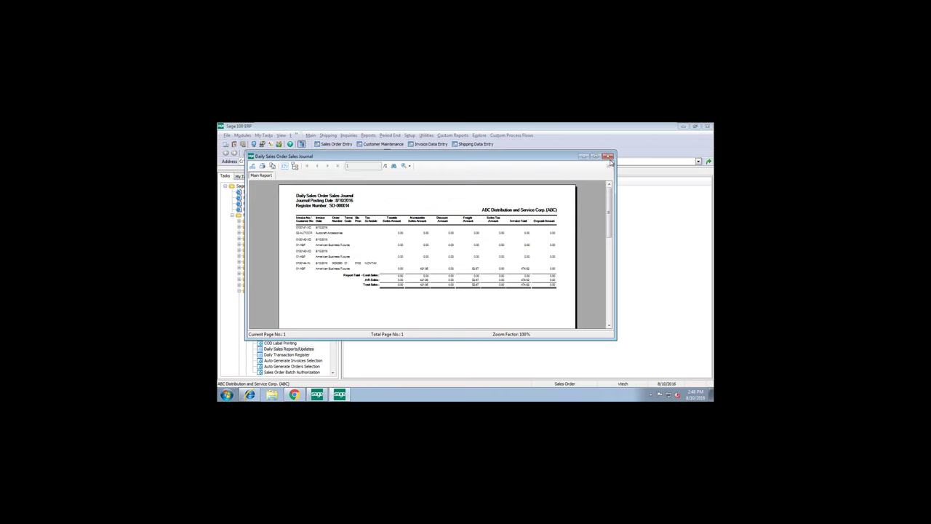
pyautogui.click(609, 157)
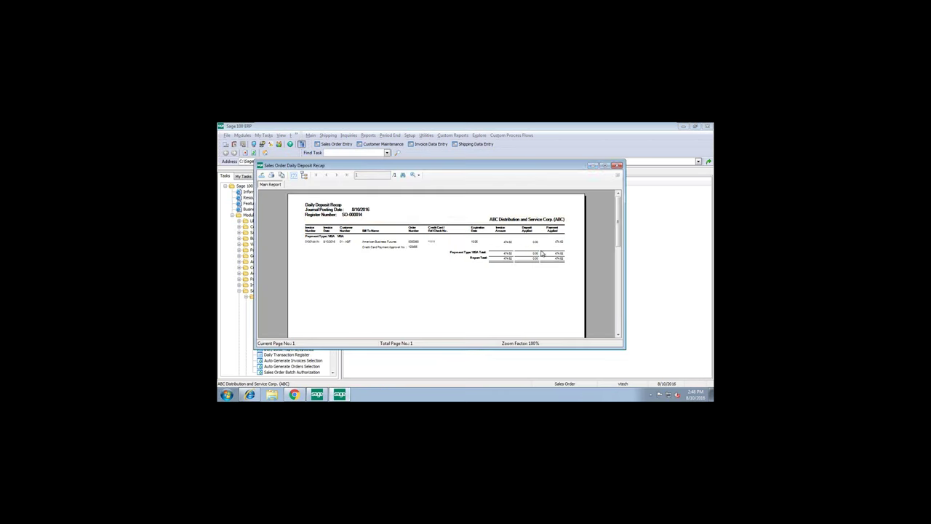
pyautogui.click(616, 165)
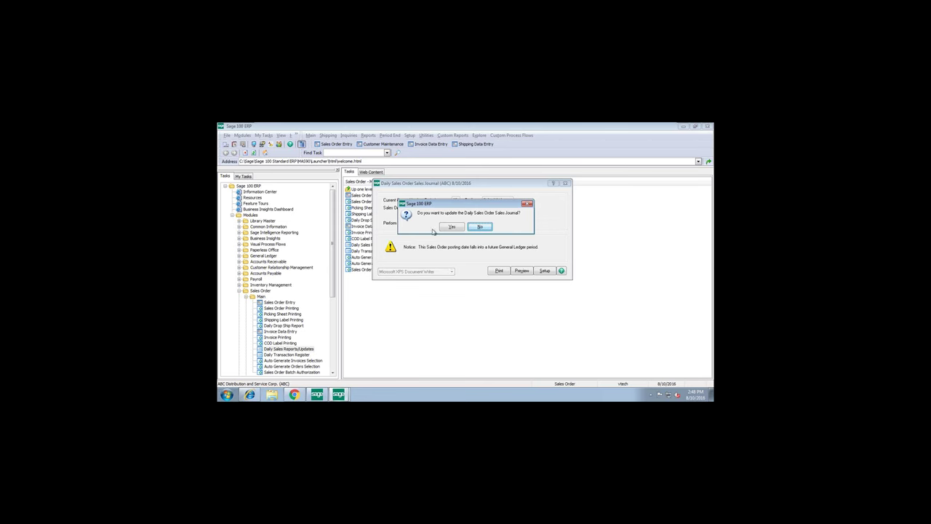
# - Update the Daily Sales Order Sales Journal, then preview, close and update the Daily Transaction Register
pyautogui.click(451, 227)
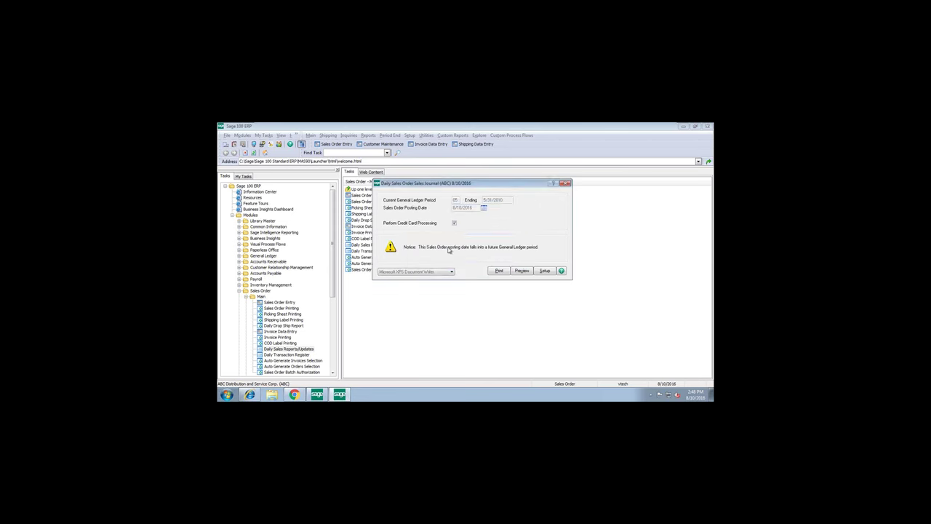
pyautogui.click(452, 227)
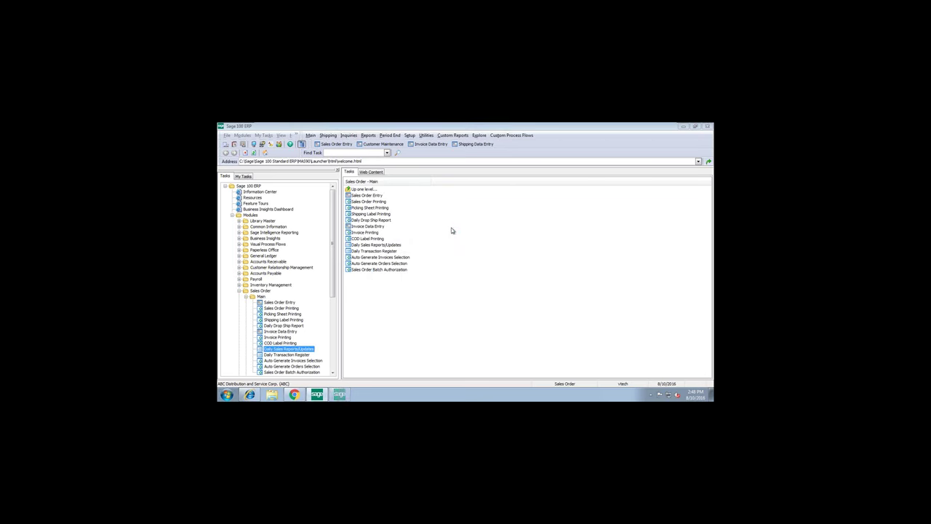
pyautogui.click(513, 274)
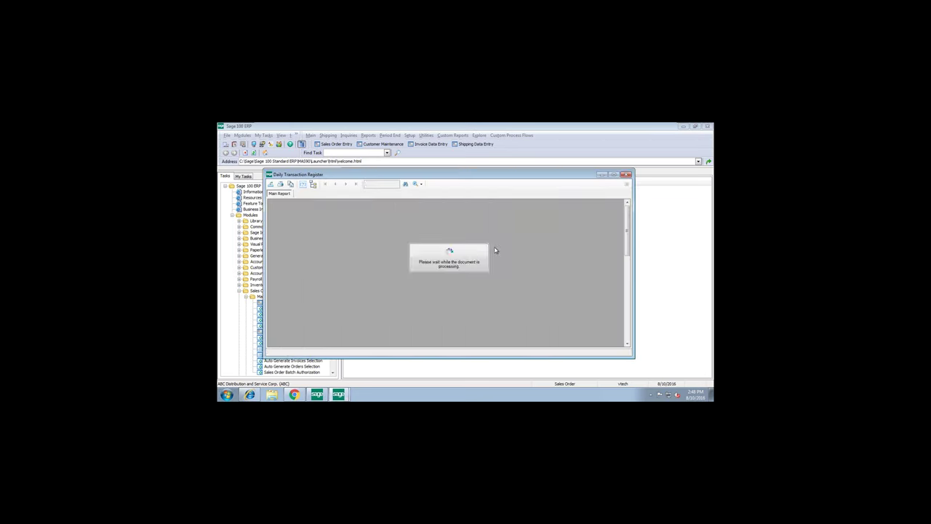
pyautogui.click(628, 175)
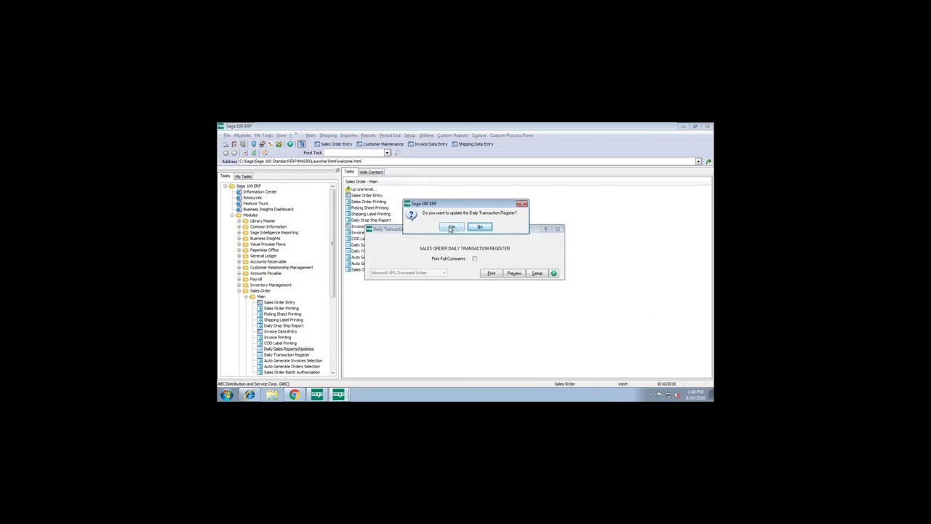
pyautogui.click(452, 228)
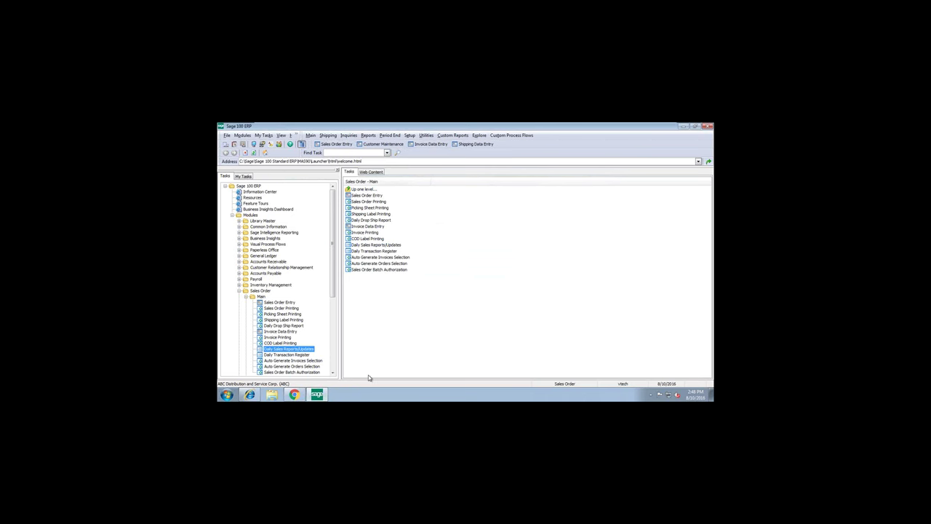
# - Switch to the APS gateway, refresh the transaction detail, and run a transaction report for August 10, 2016 only
pyautogui.click(298, 393)
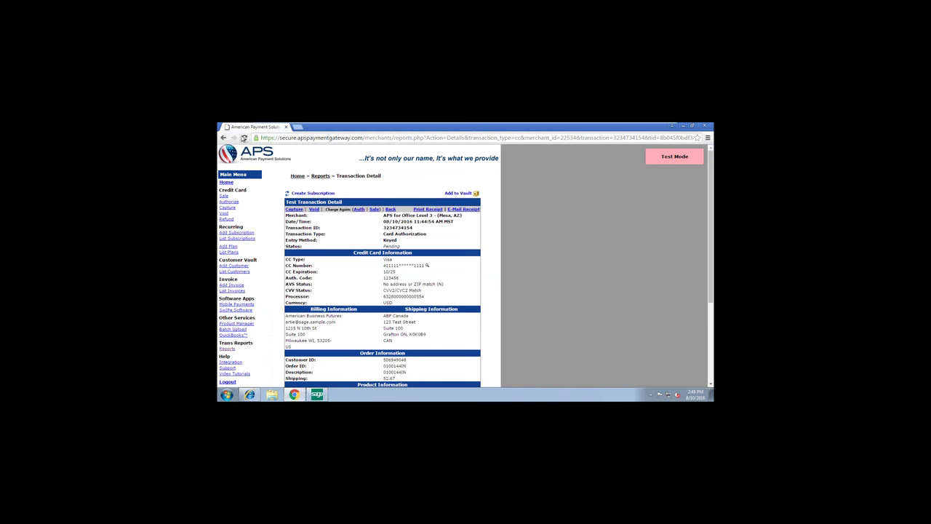
pyautogui.click(244, 138)
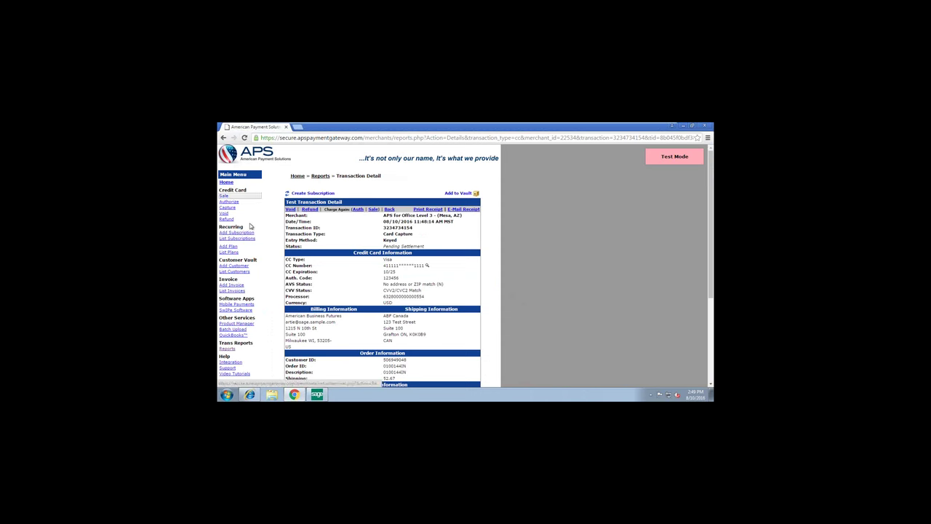
pyautogui.click(229, 350)
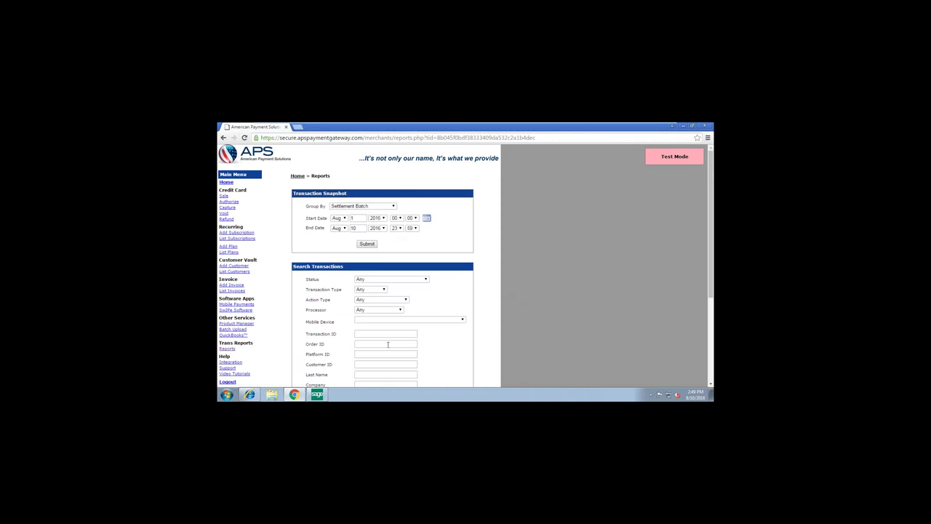
pyautogui.scroll(-4, 388, 347)
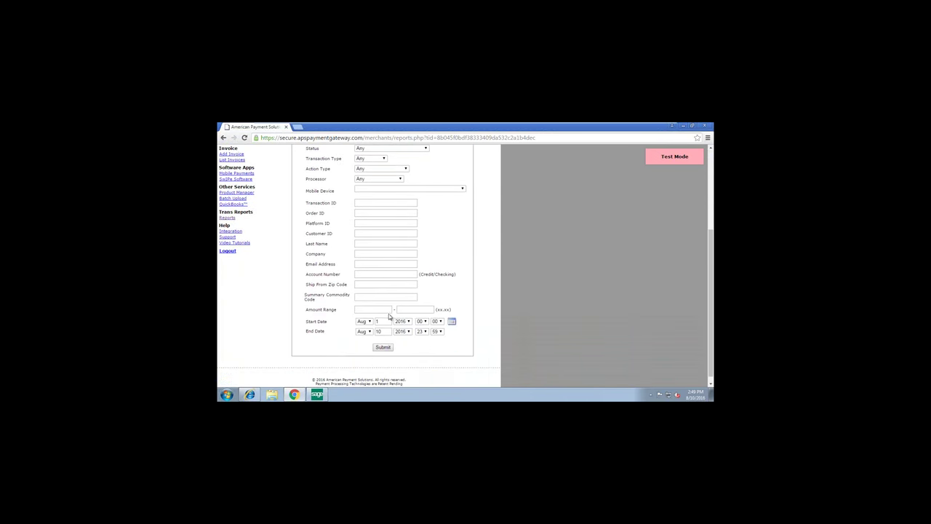
pyautogui.click(380, 321)
pyautogui.write('0')
pyautogui.click(382, 348)
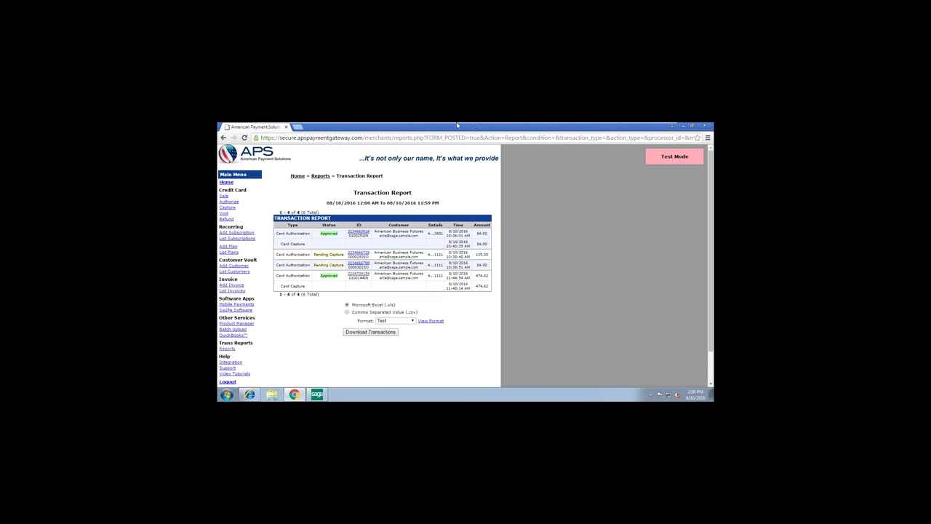
# - Search the Avalara AvaTax Filing Archive for tax returns filed for November 2013
pyautogui.moveTo(631, 125)
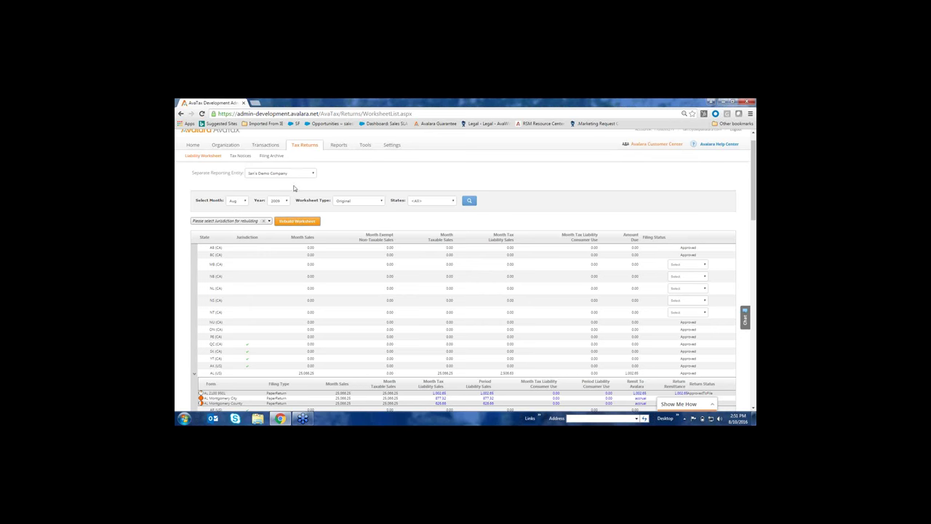
pyautogui.click(277, 157)
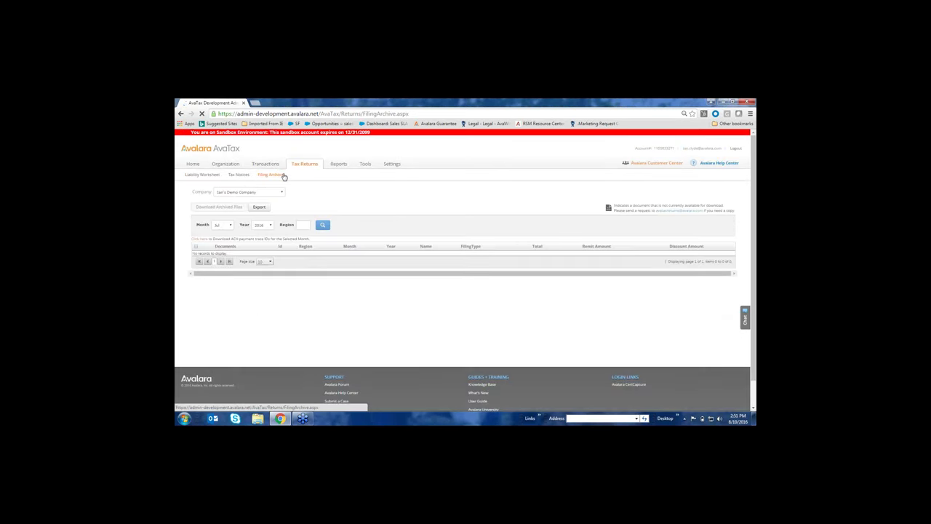
pyautogui.click(222, 225)
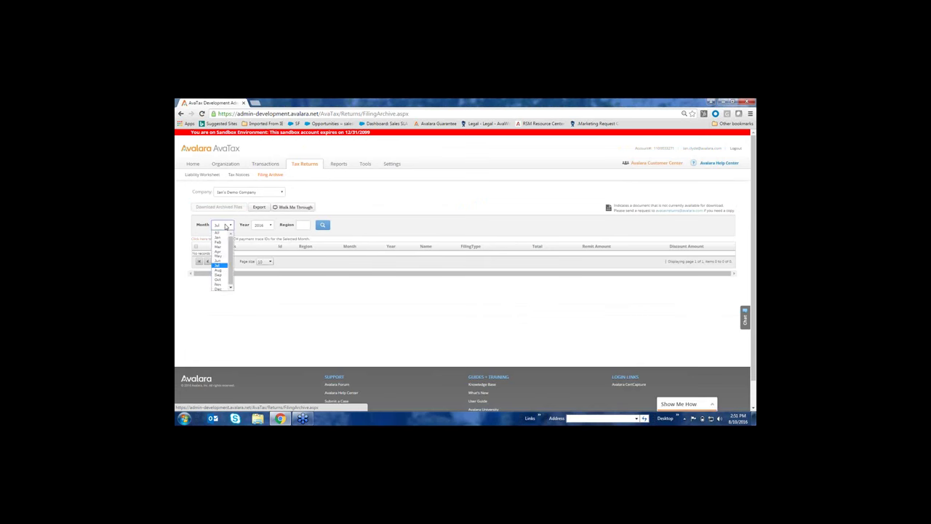
pyautogui.click(218, 283)
pyautogui.click(267, 226)
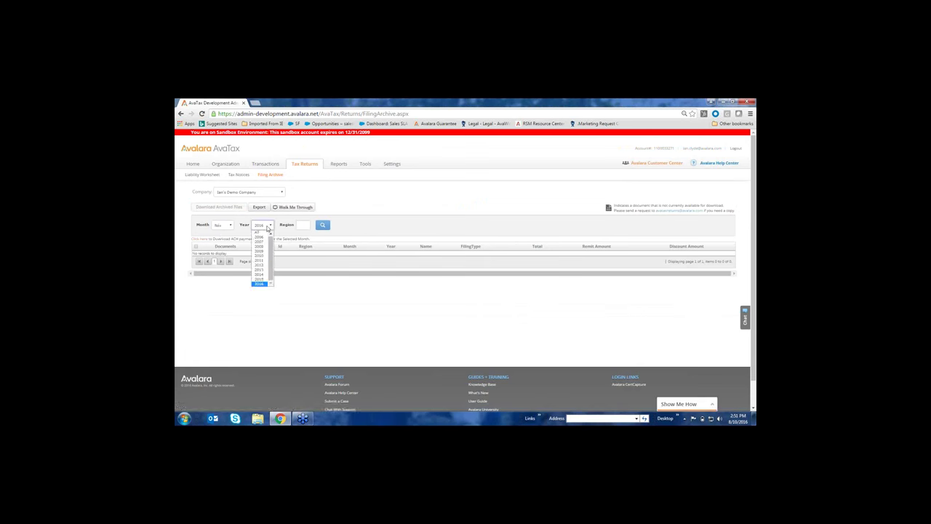
pyautogui.click(259, 269)
pyautogui.click(322, 225)
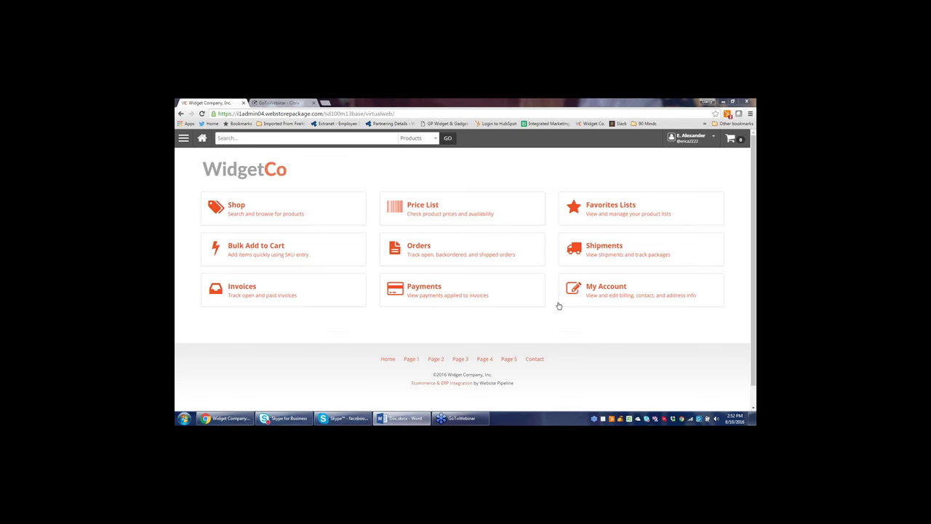
# - Open Orders in the WidgetCo web store and review the sales order list with statuses, totals and PO numbers
pyautogui.click(469, 253)
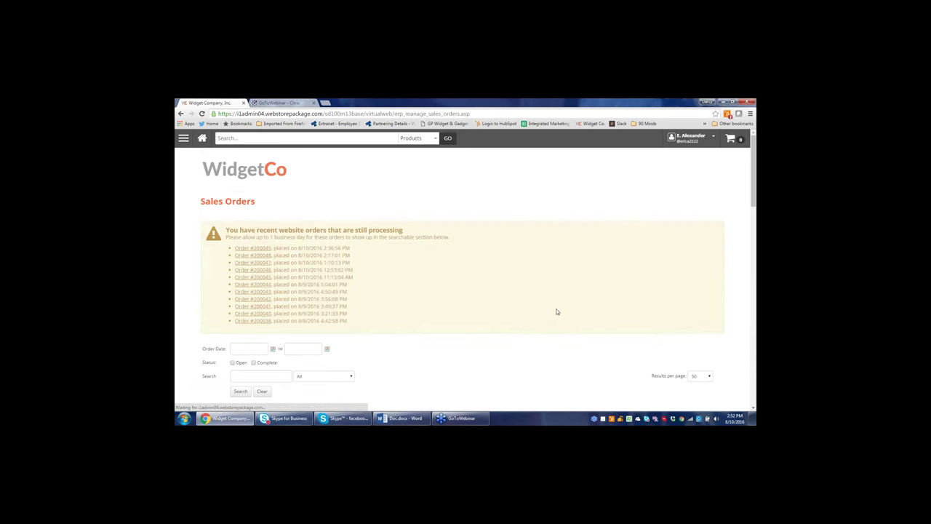
pyautogui.scroll(-3, 556, 309)
pyautogui.scroll(-2, 555, 308)
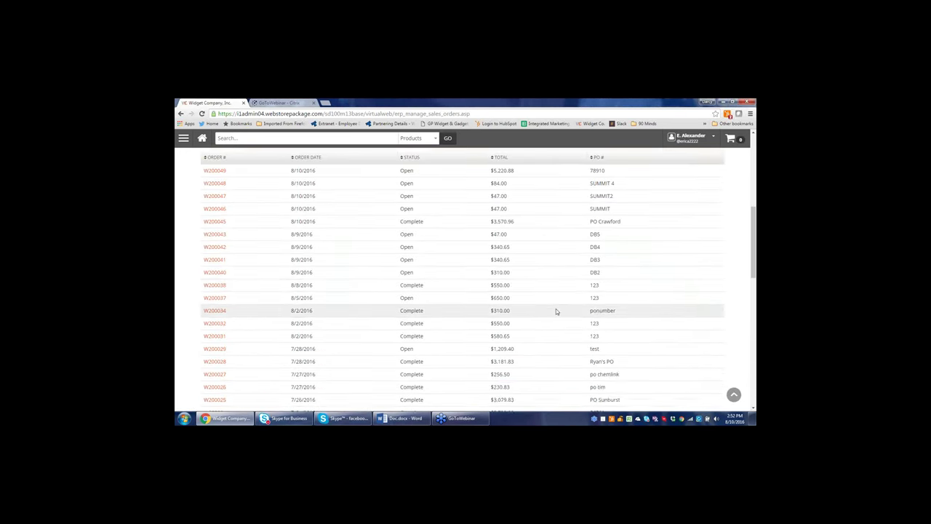
pyautogui.scroll(1, 556, 311)
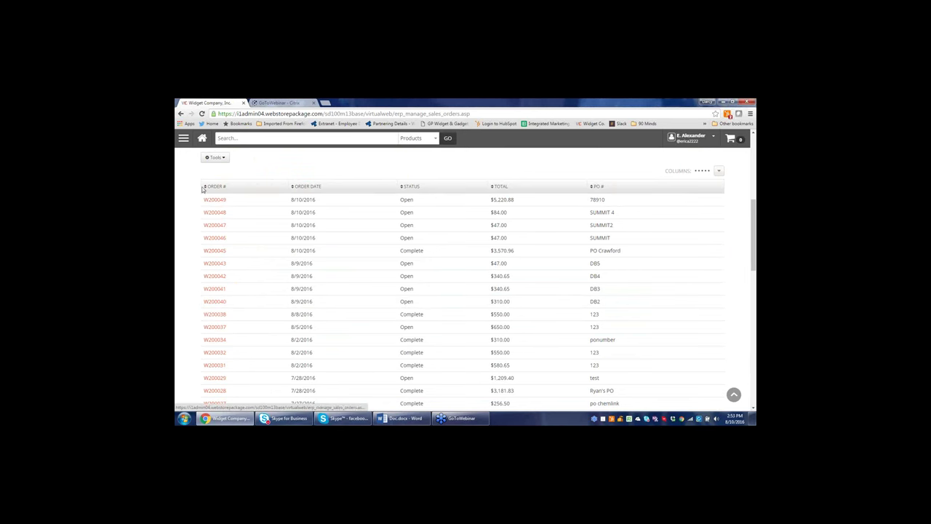
# - Review the Shipments list and the details of the 8/2/2016 order with shipment comment "comment2", including its invoices, shipments and payments
pyautogui.click(203, 139)
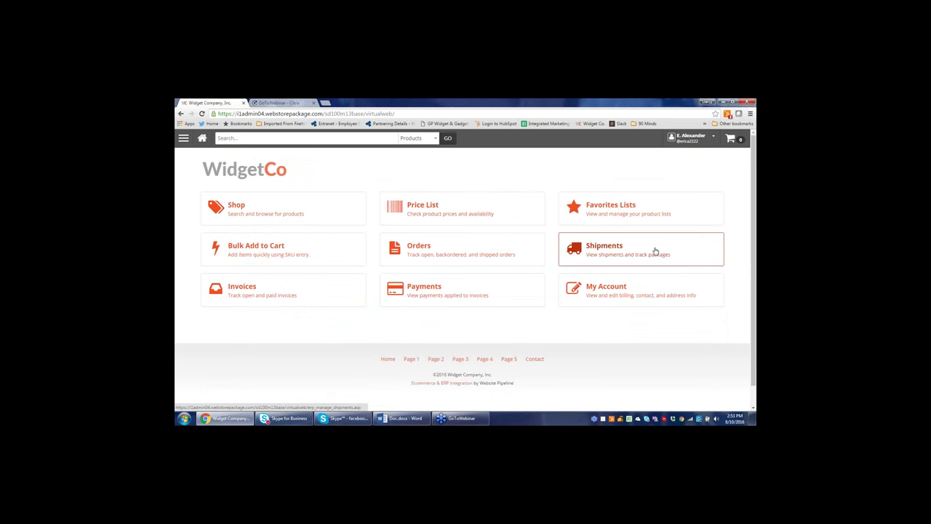
pyautogui.click(655, 251)
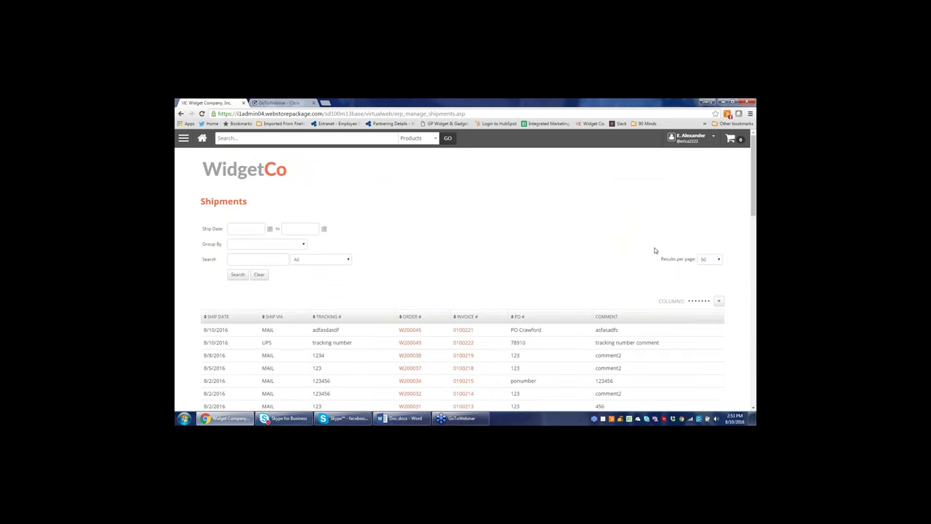
pyautogui.scroll(-3, 651, 249)
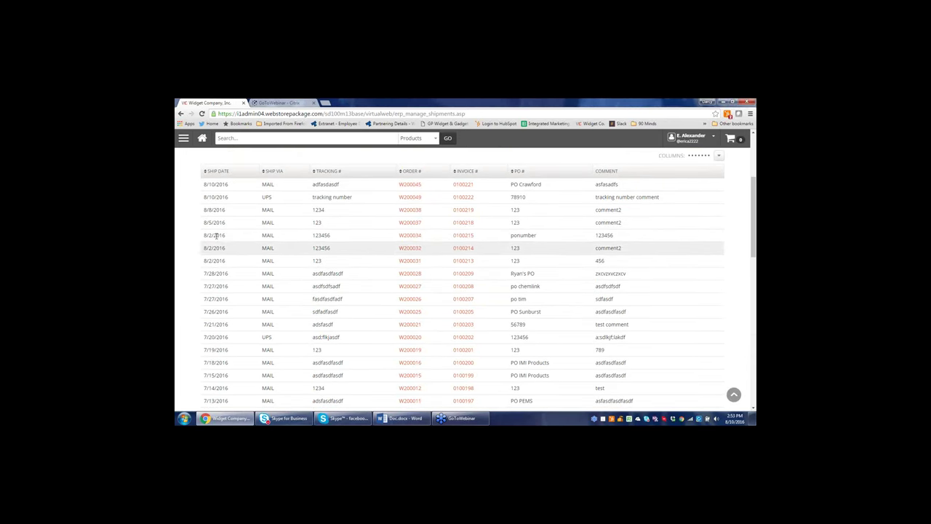
pyautogui.click(410, 248)
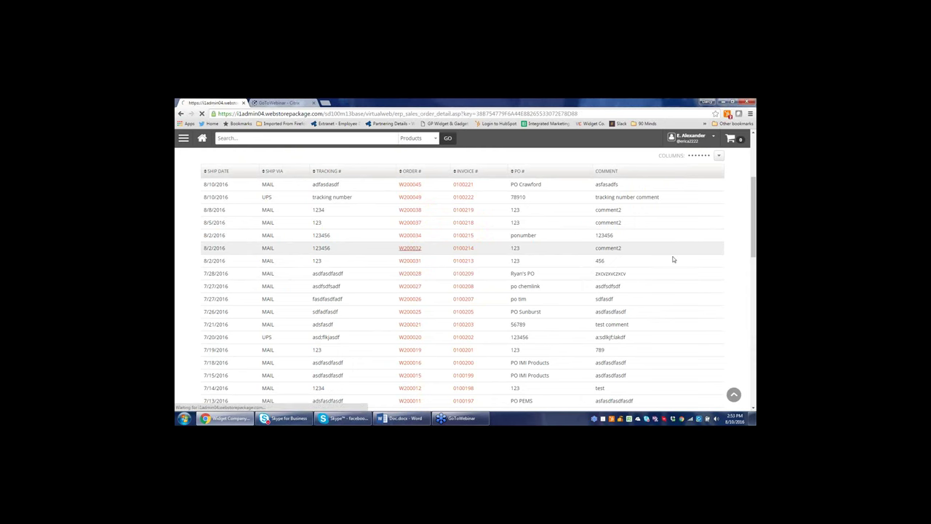
pyautogui.scroll(-3, 673, 260)
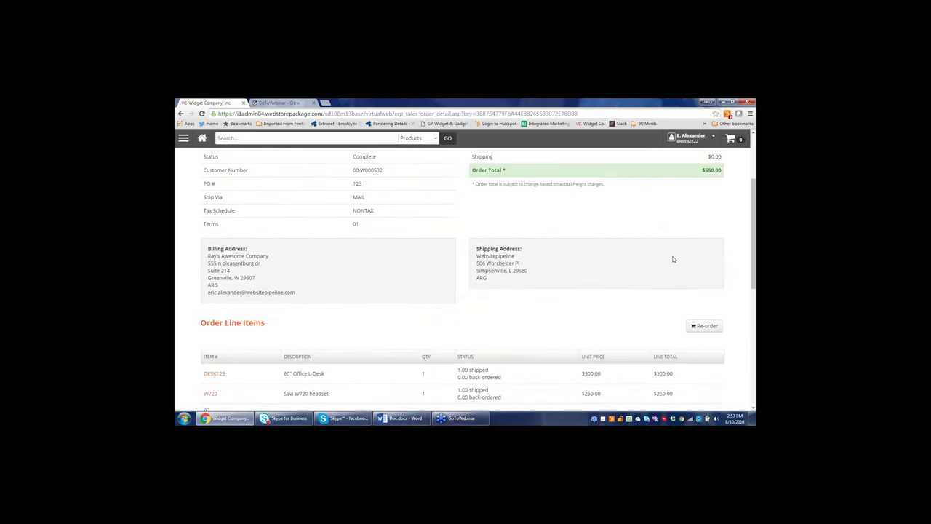
pyautogui.scroll(-5, 673, 260)
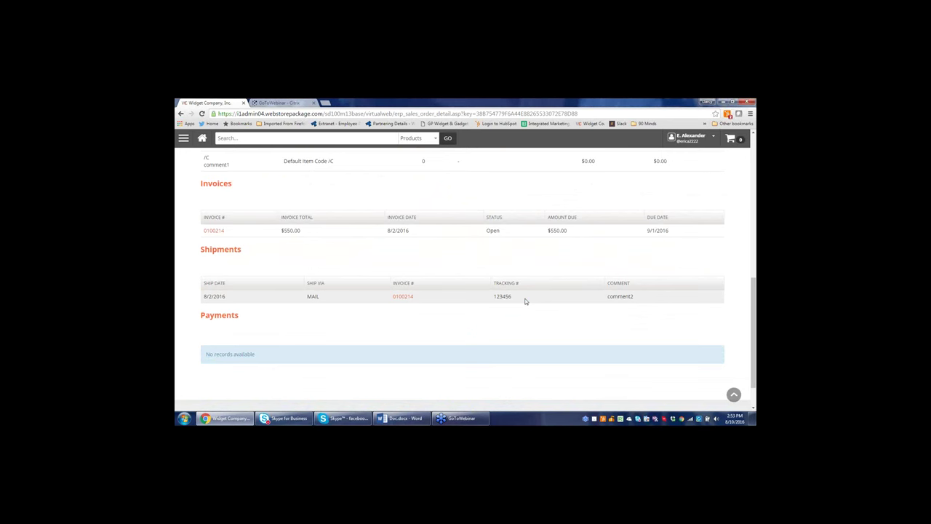
# - Return to the web store home page and open Invoices to review the open and paid invoices
pyautogui.click(203, 139)
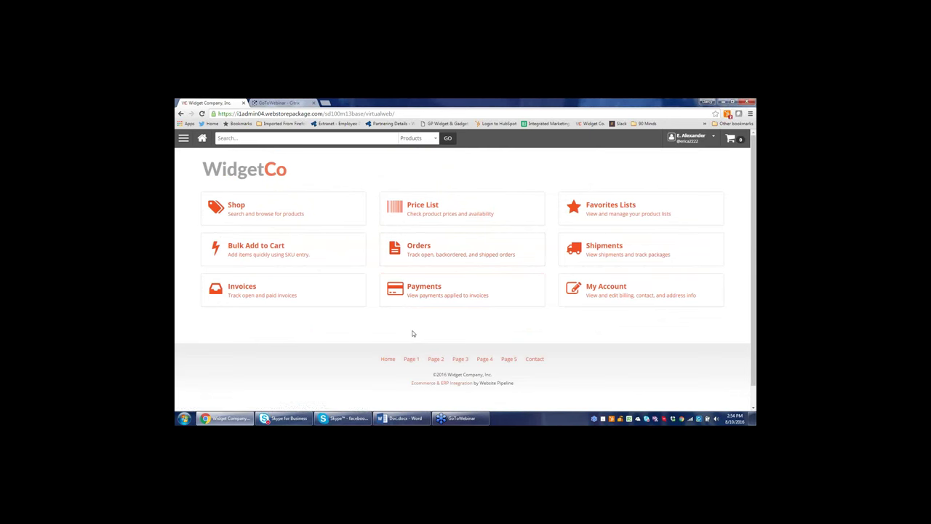
pyautogui.click(285, 289)
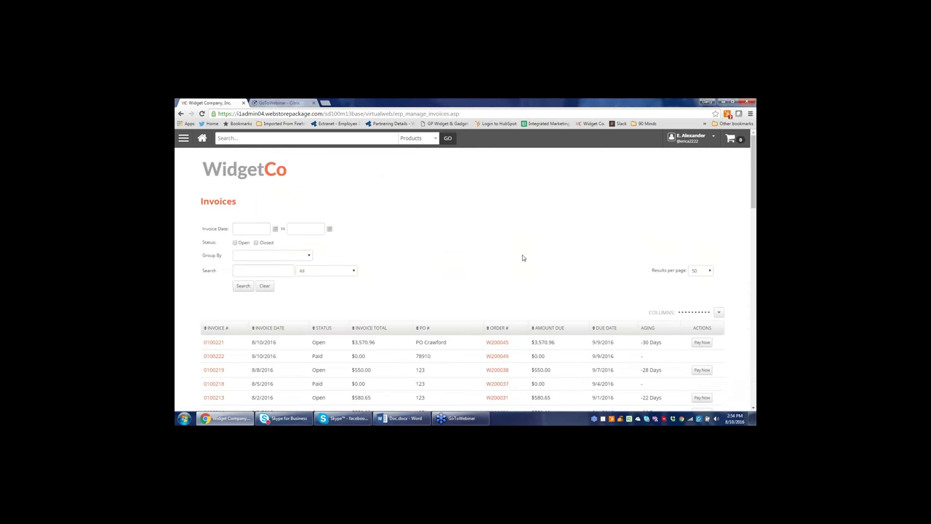
pyautogui.scroll(-1, 522, 258)
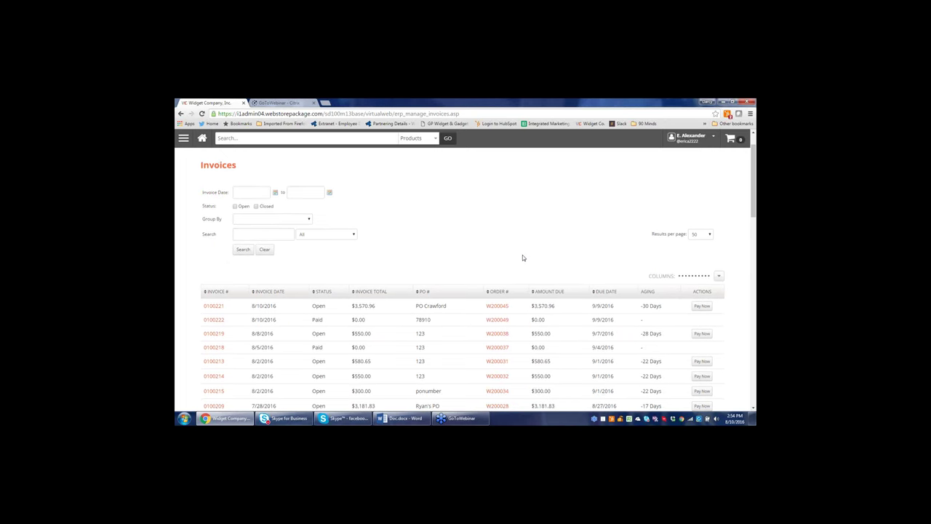
pyautogui.scroll(-2, 522, 258)
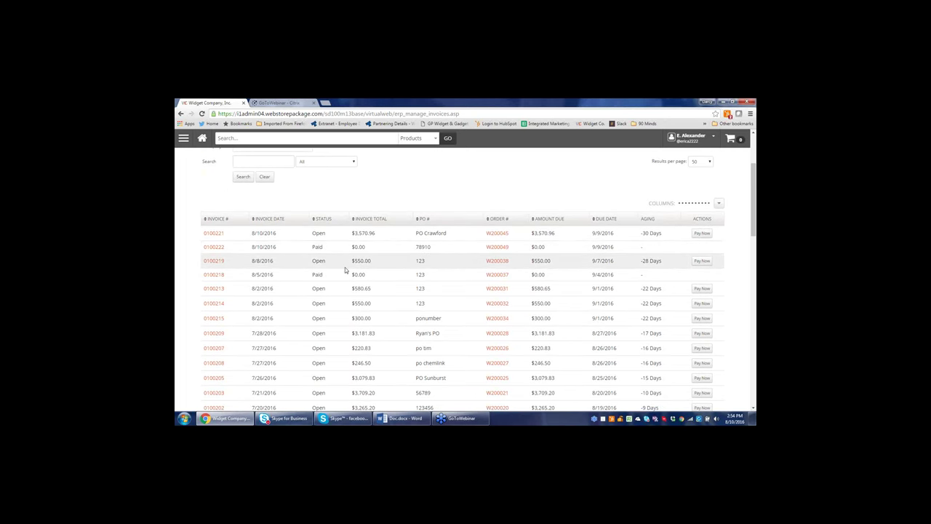
# - Start an online payment from the PO Crawford invoice, set the PO Armatron invoice's amount to pay to 2000, and go to Secure Payment
pyautogui.click(701, 234)
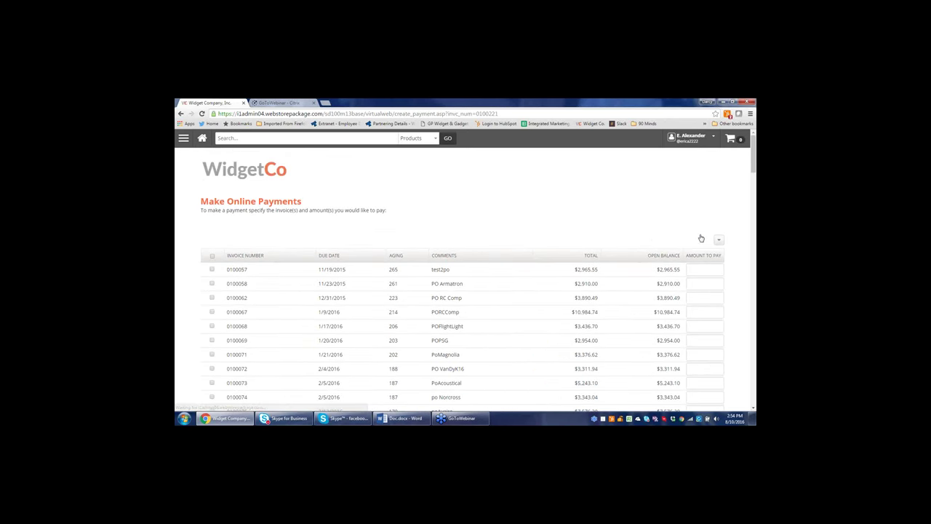
pyautogui.scroll(-2, 701, 238)
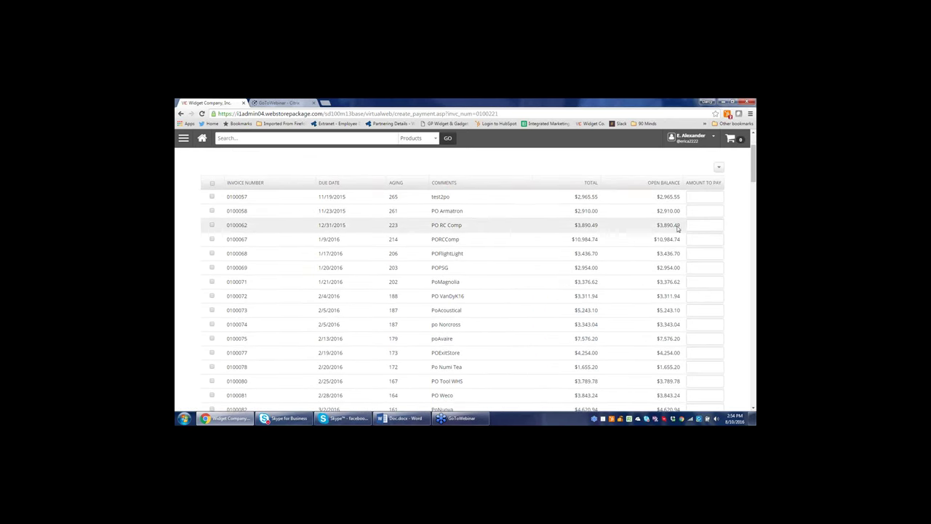
pyautogui.click(706, 211)
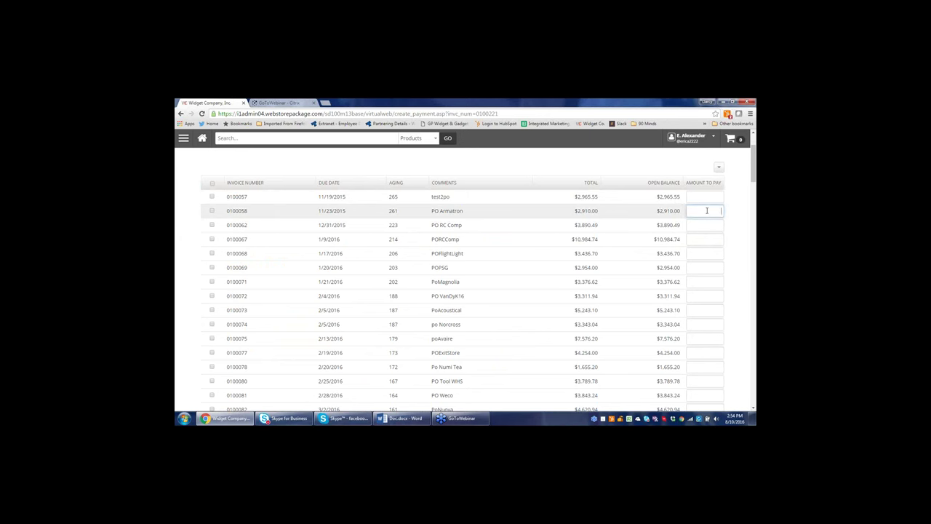
pyautogui.write('2000')
pyautogui.click(712, 224)
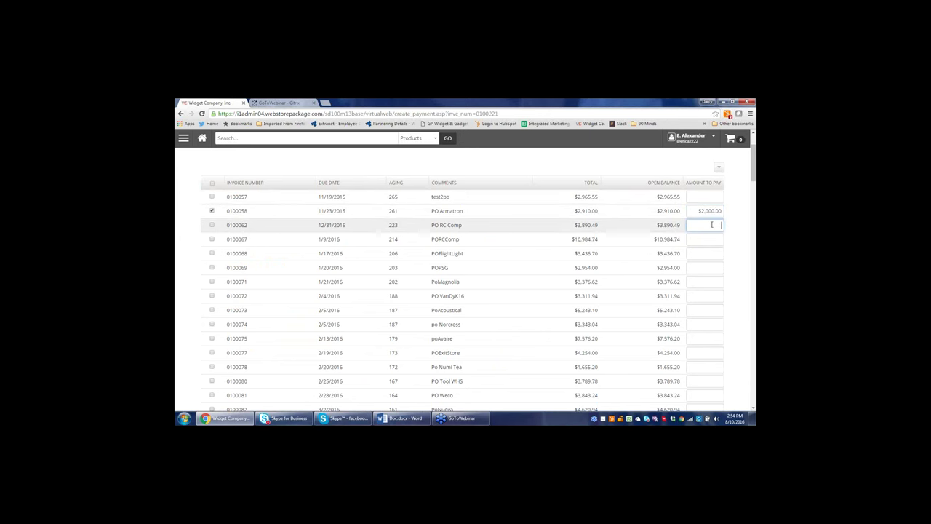
pyautogui.scroll(-15, 712, 225)
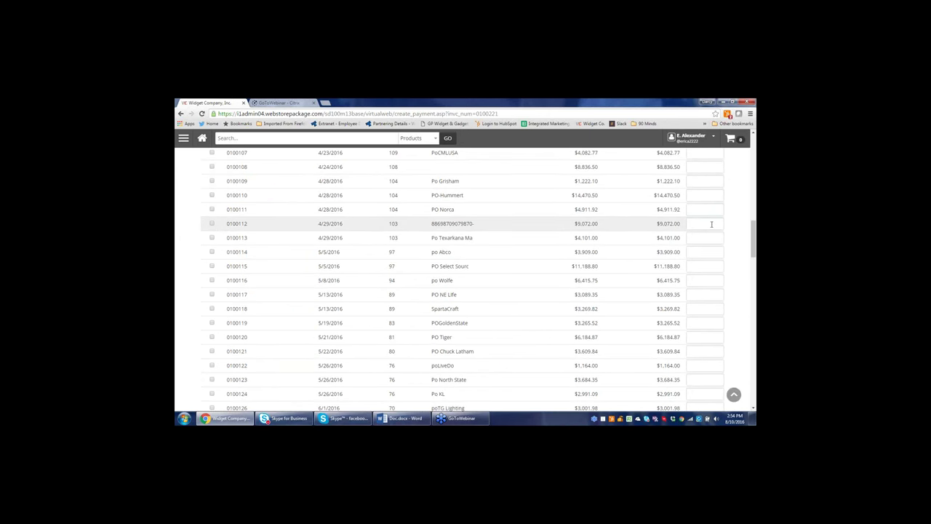
pyautogui.scroll(-15, 712, 225)
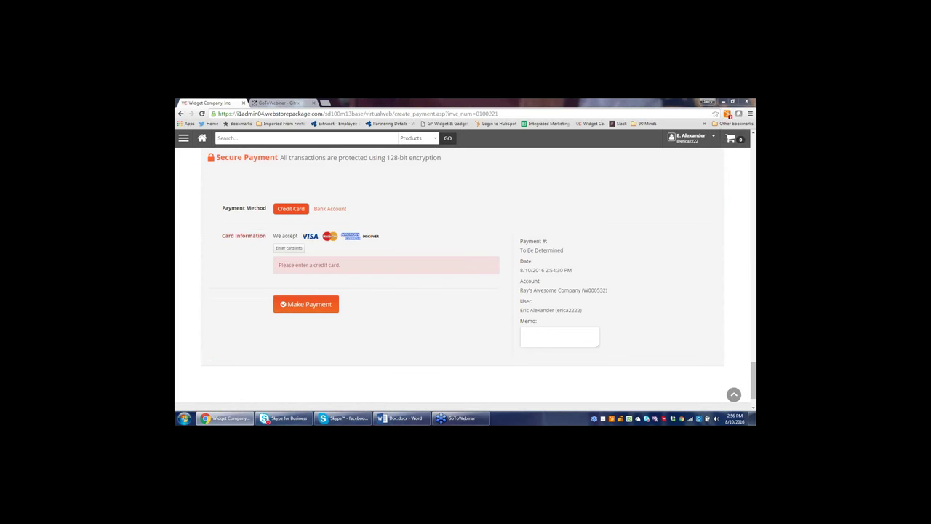
# - Switch to the open Word document Doc.docx
pyautogui.click(400, 419)
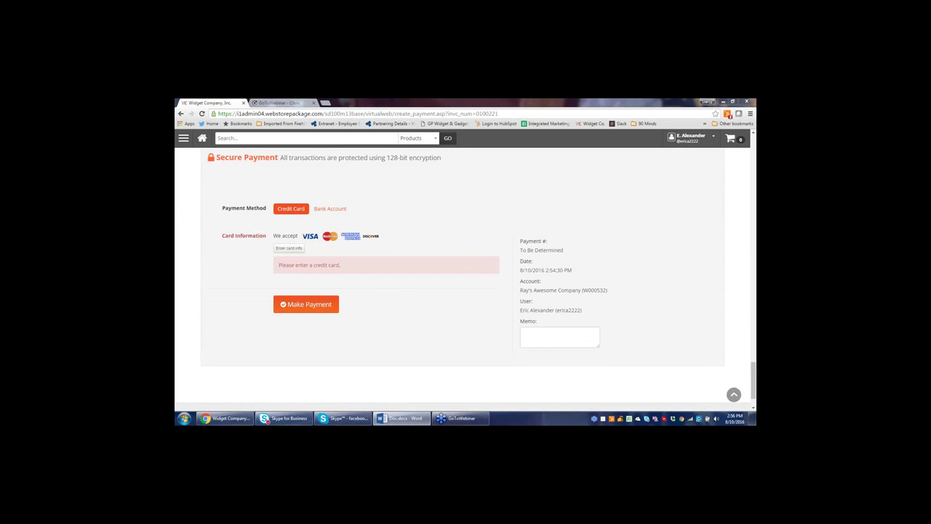